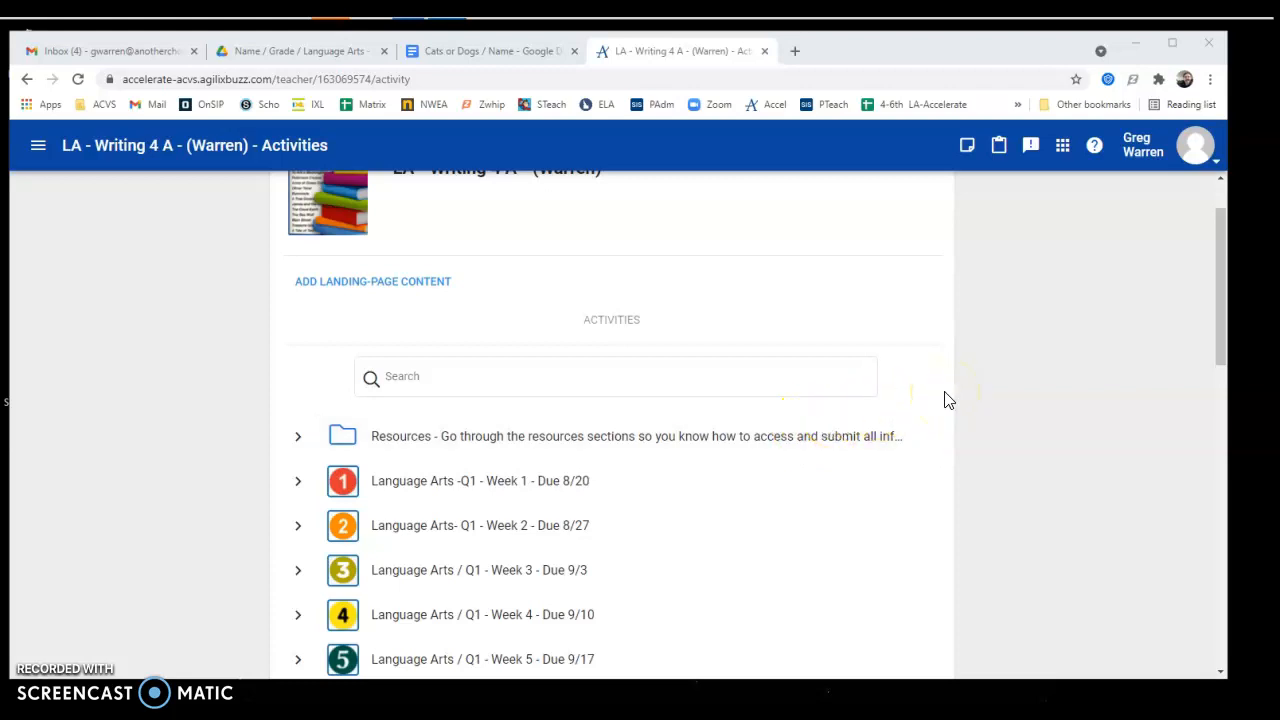
pyautogui.scroll(1, 948, 400)
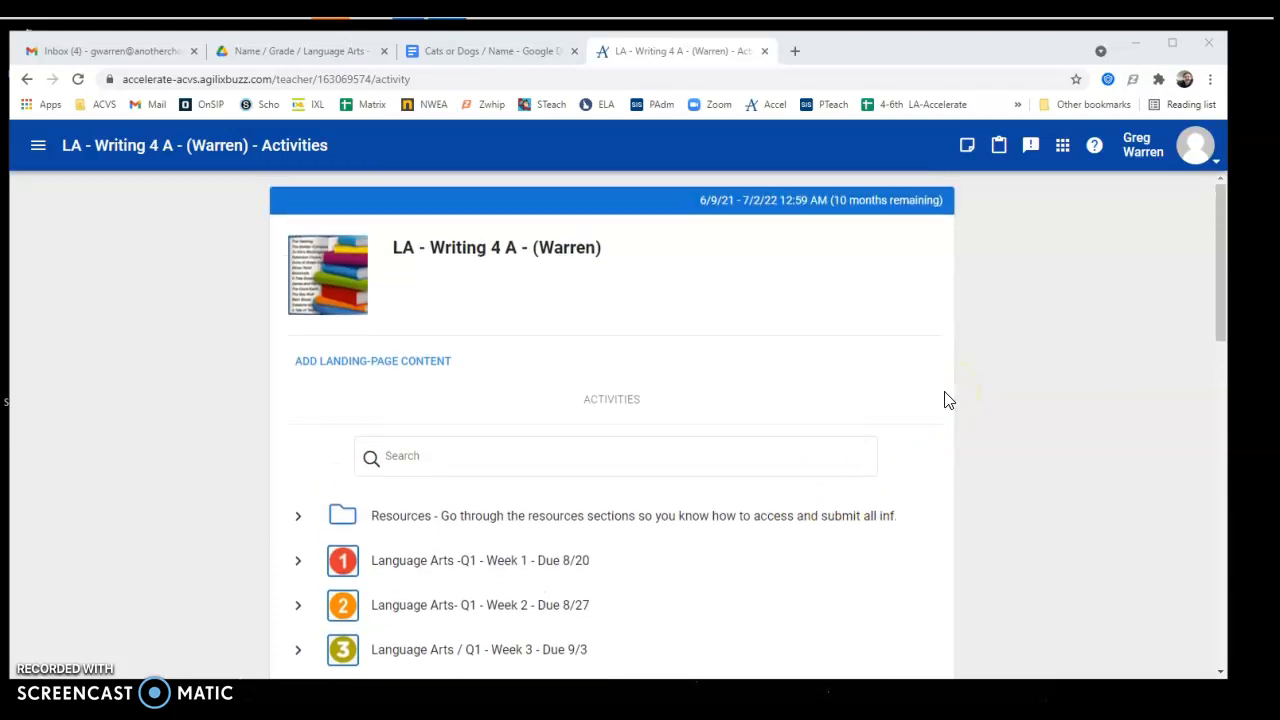
pyautogui.scroll(-1, 886, 371)
pyautogui.scroll(1, 886, 371)
pyautogui.scroll(-1, 890, 368)
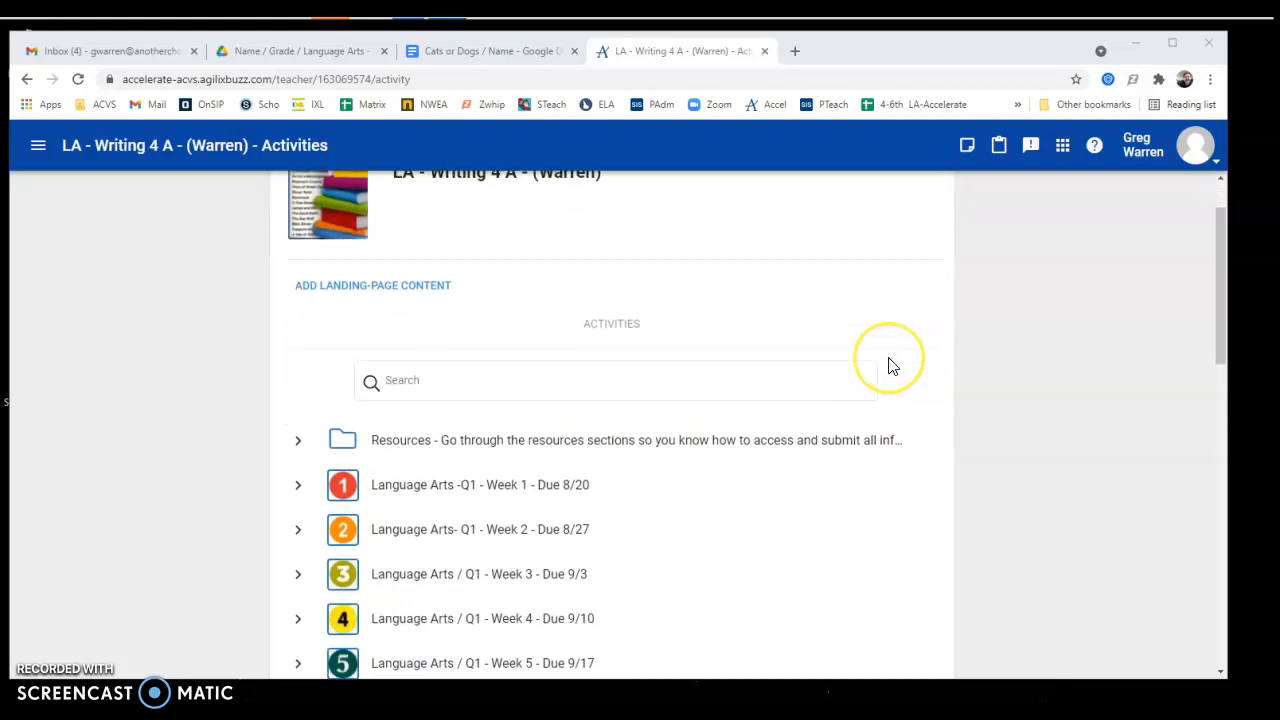
pyautogui.scroll(-1, 890, 366)
pyautogui.scroll(2, 890, 366)
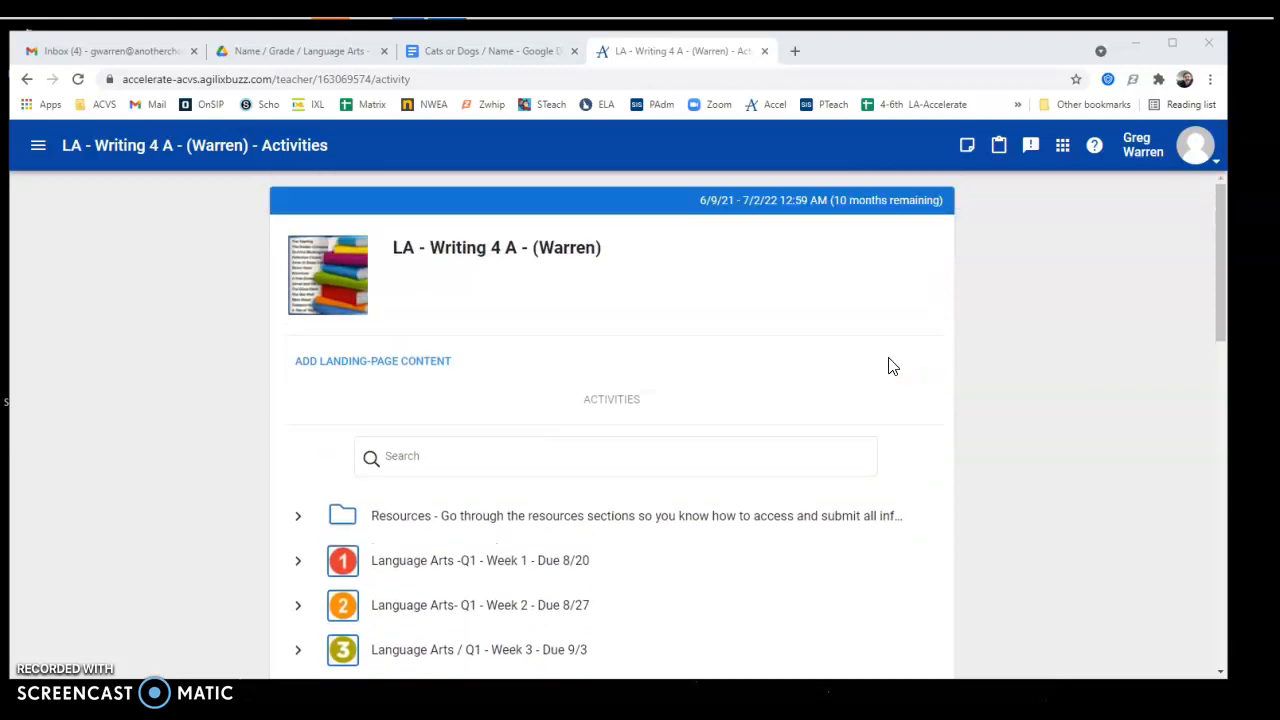
# Step: Expand Language Arts Q1 Week 2 in the course activities and open the "Writing: Cats or Dogs?" assignment
pyautogui.scroll(-2, 890, 366)
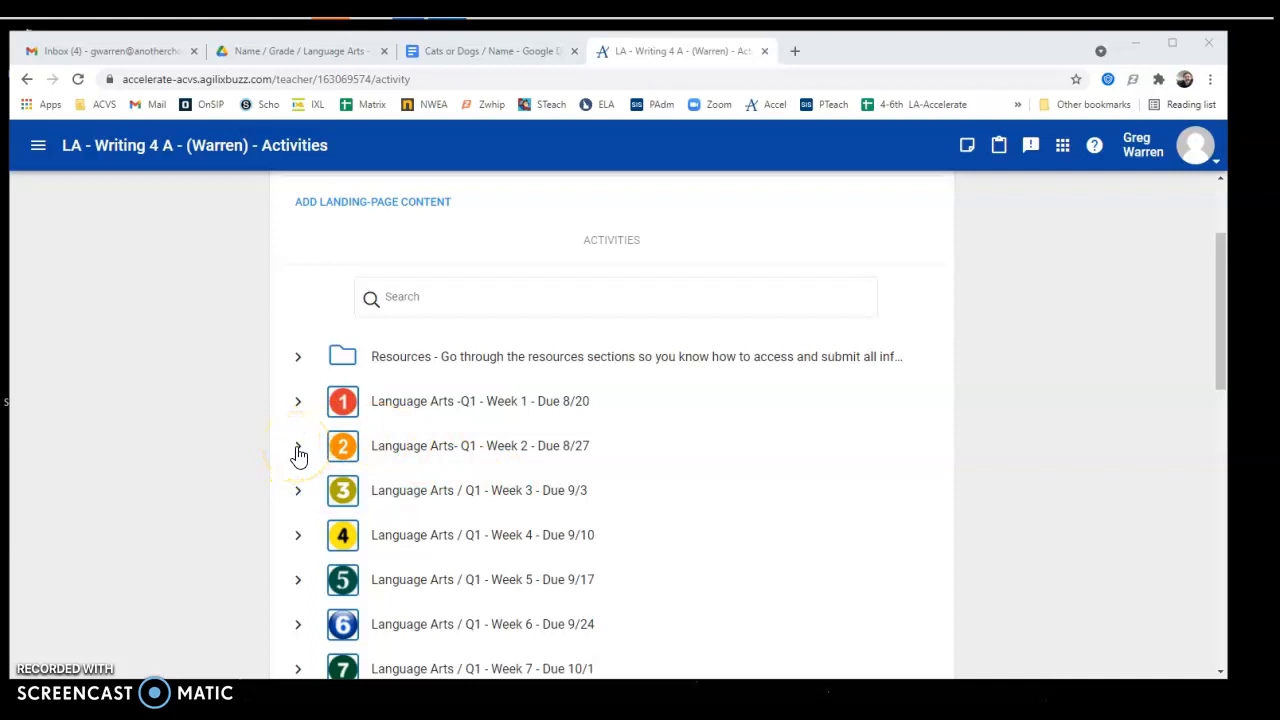
pyautogui.click(298, 452)
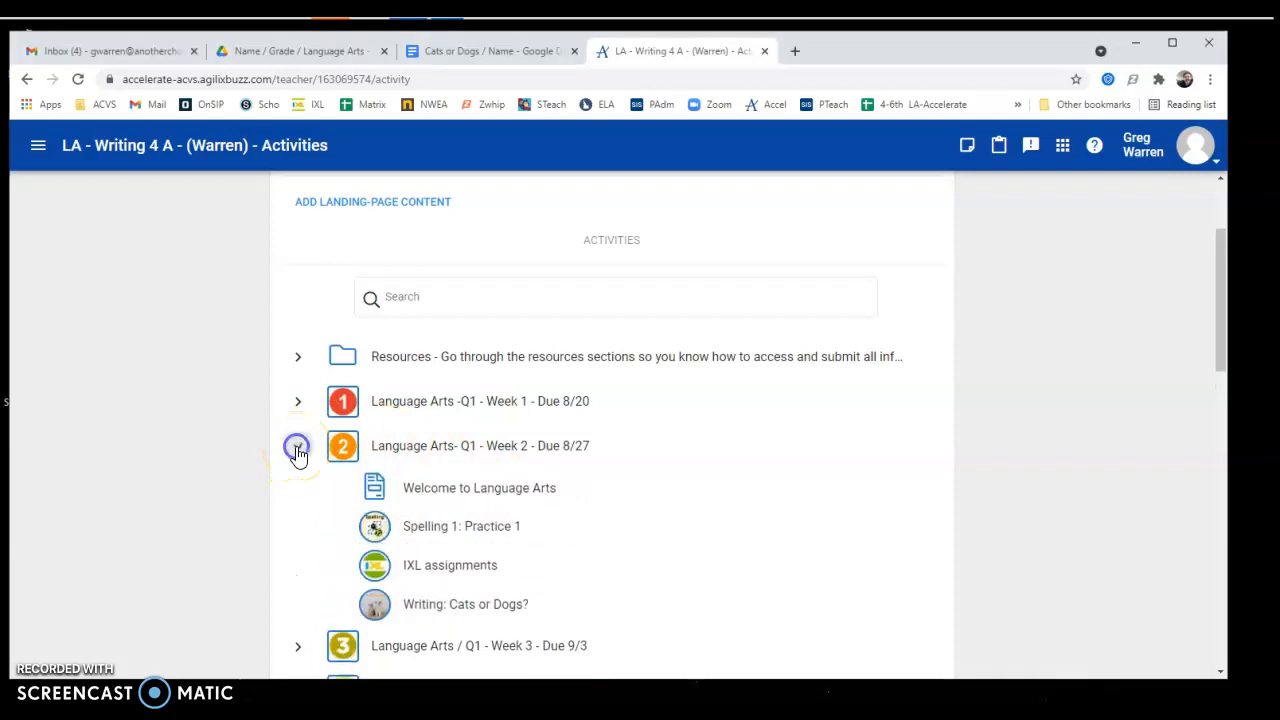
pyautogui.scroll(-1, 563, 434)
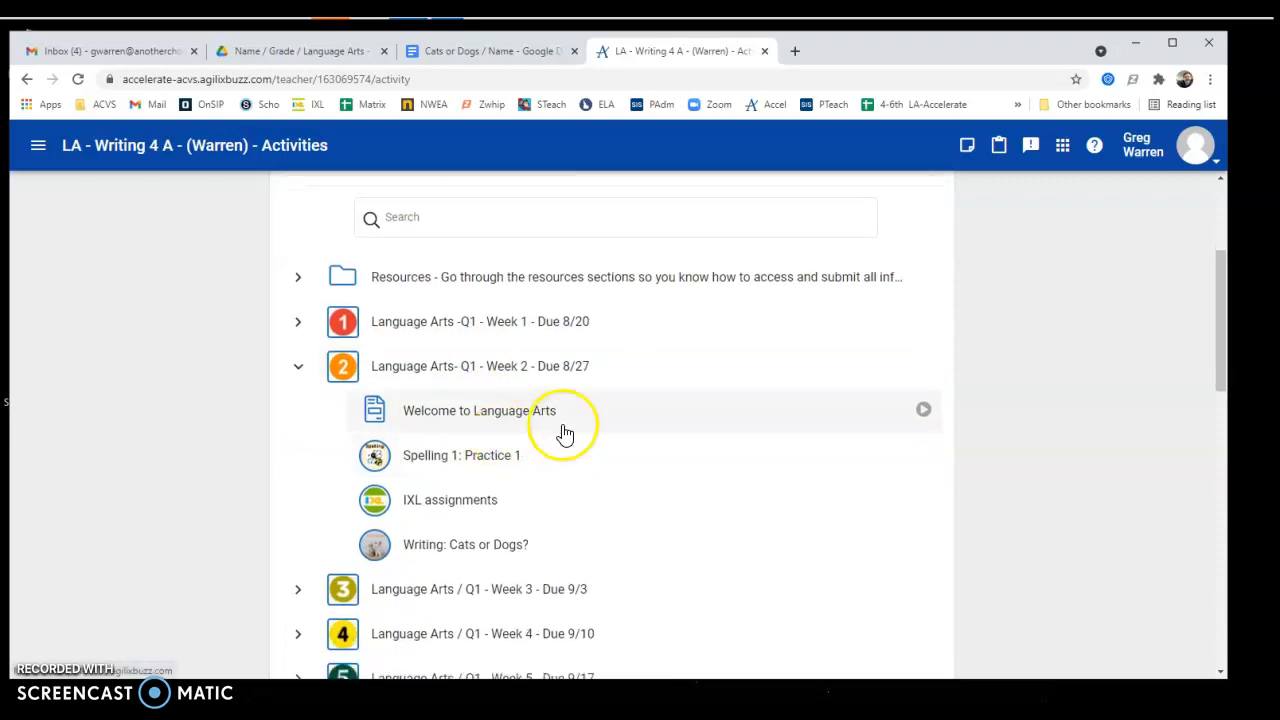
pyautogui.scroll(-1, 729, 400)
pyautogui.scroll(-1, 757, 368)
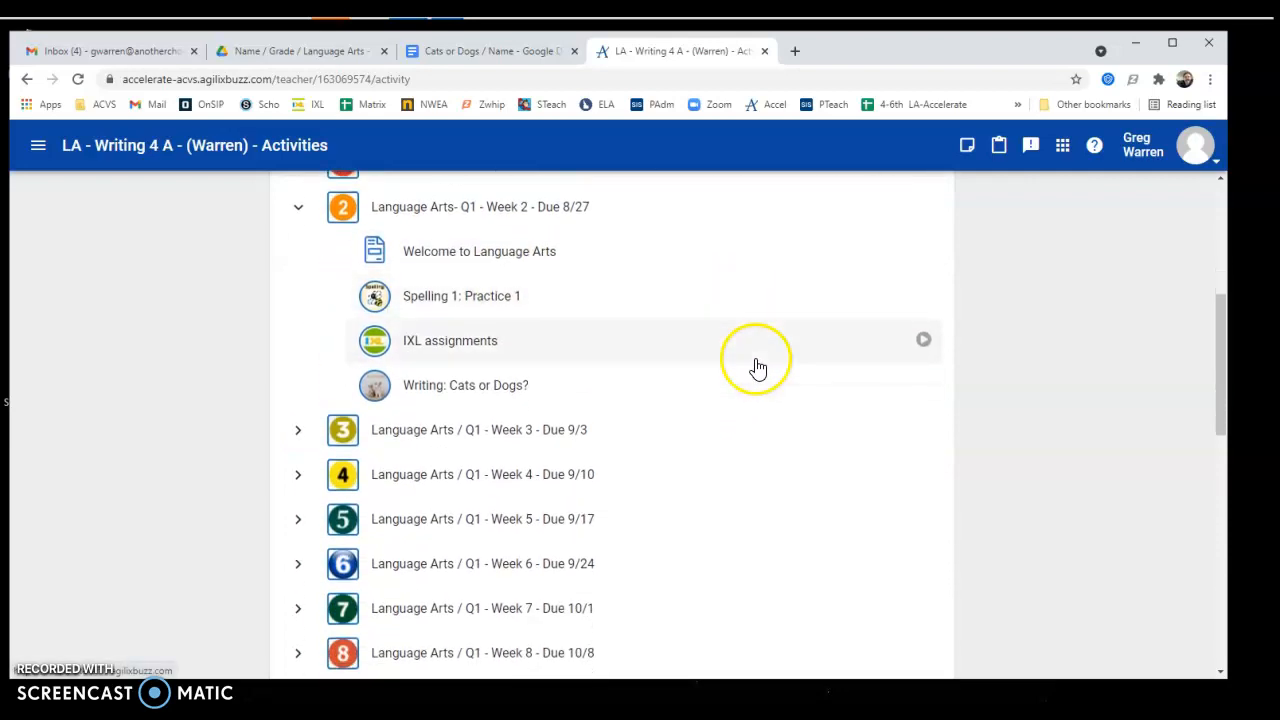
pyautogui.click(472, 390)
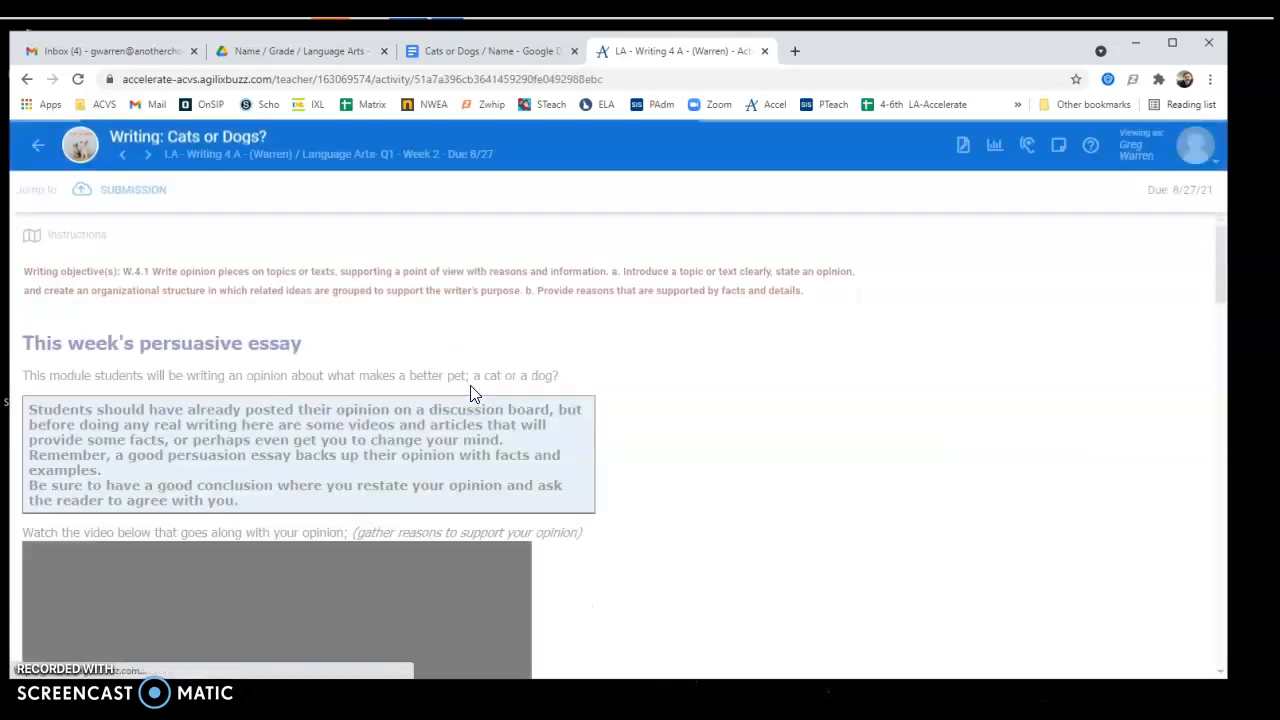
# Step: Review the persuasive essay assignment's introduction, videos, article links and numbered writing instructions
pyautogui.scroll(-1, 772, 378)
pyautogui.scroll(-1, 772, 378)
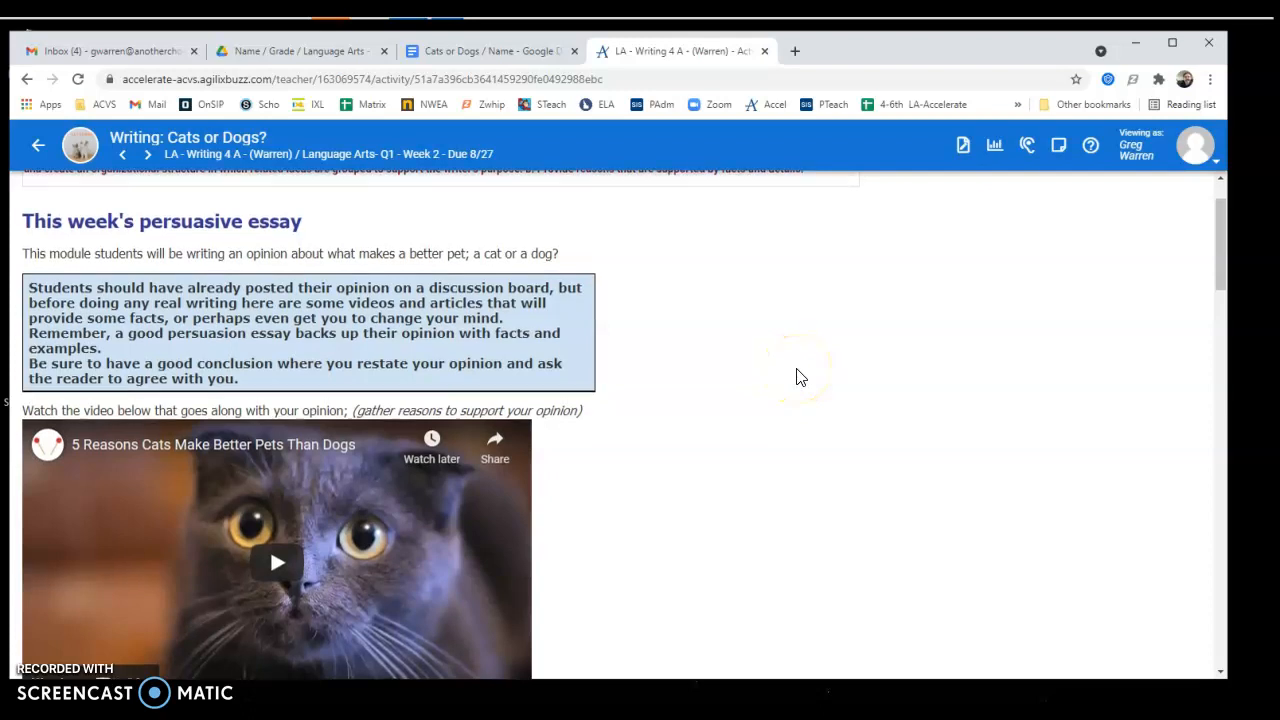
pyautogui.scroll(-1, 800, 377)
pyautogui.scroll(-3, 800, 377)
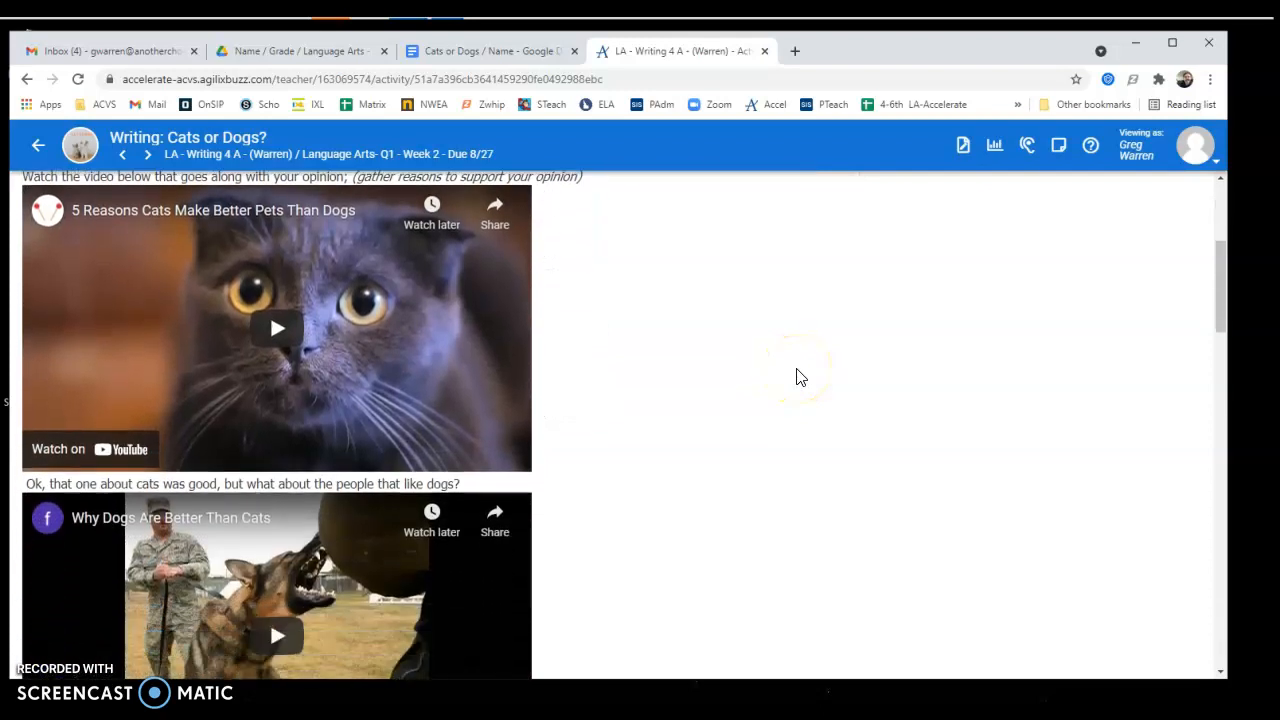
pyautogui.scroll(-5, 800, 377)
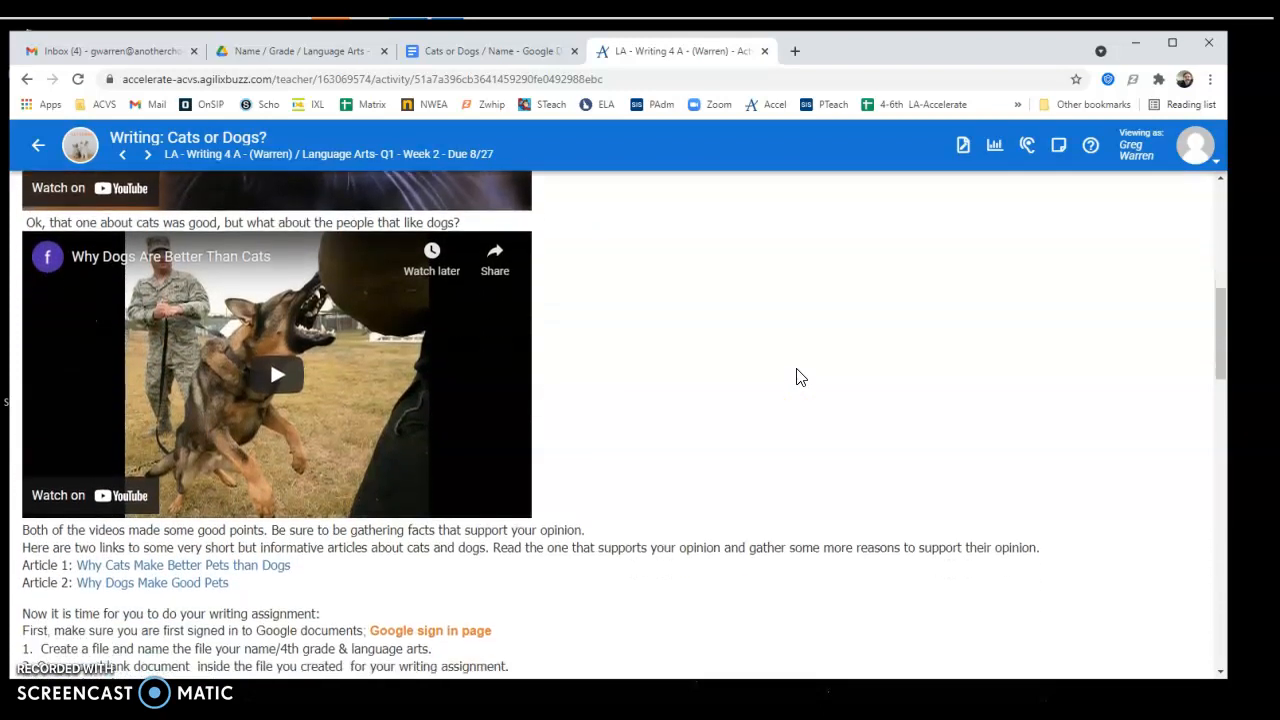
pyautogui.scroll(-1, 800, 377)
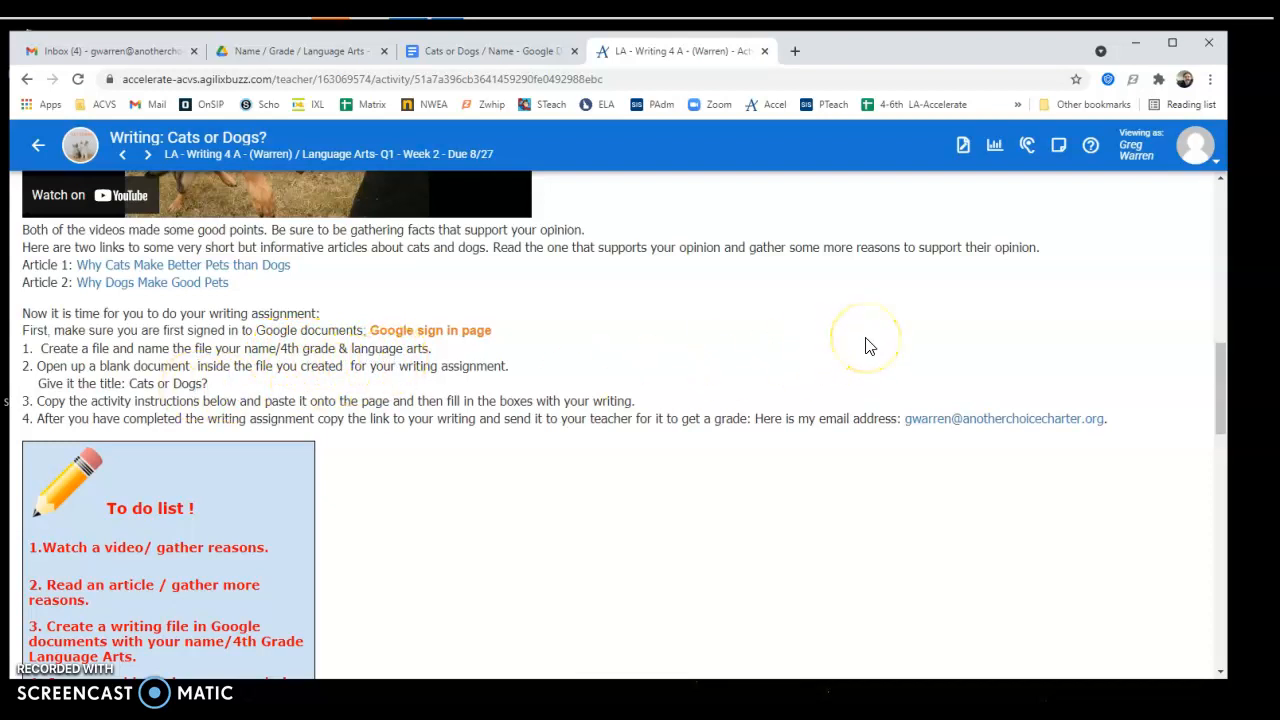
# Step: Switch to Gmail, close the open 4th Grade email draft and launch Google Drive from there
pyautogui.click(133, 56)
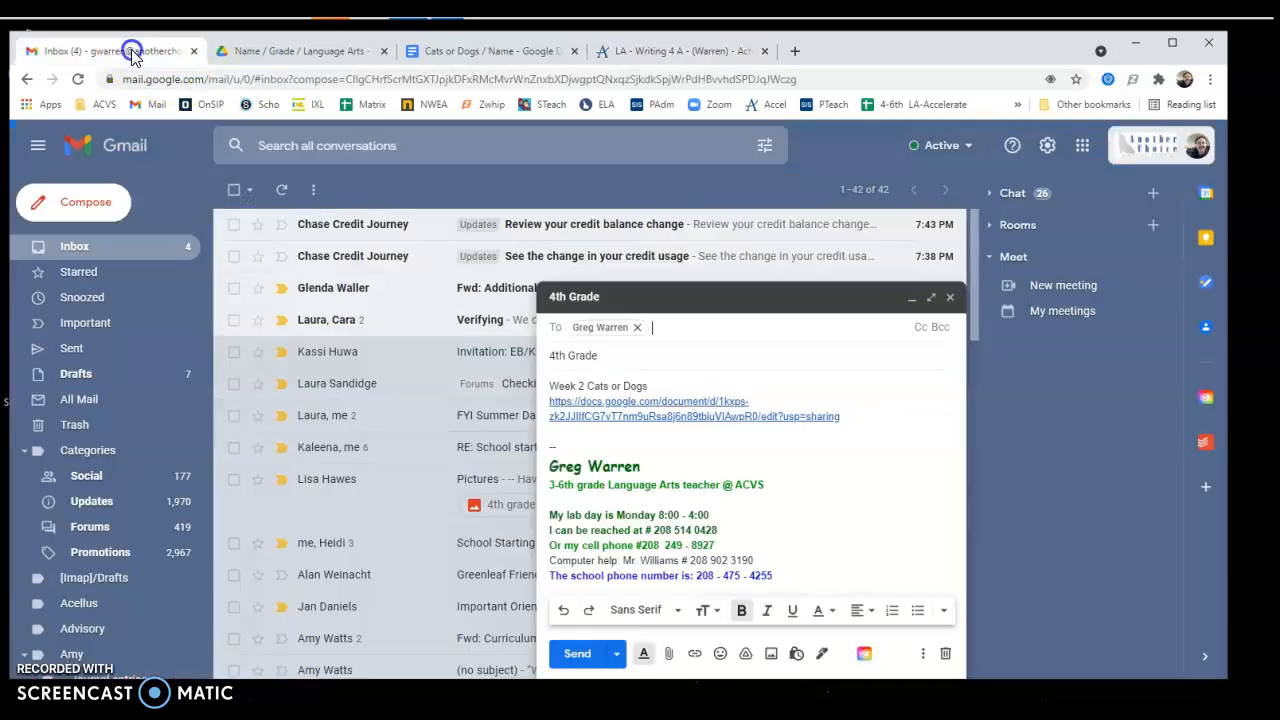
pyautogui.click(949, 299)
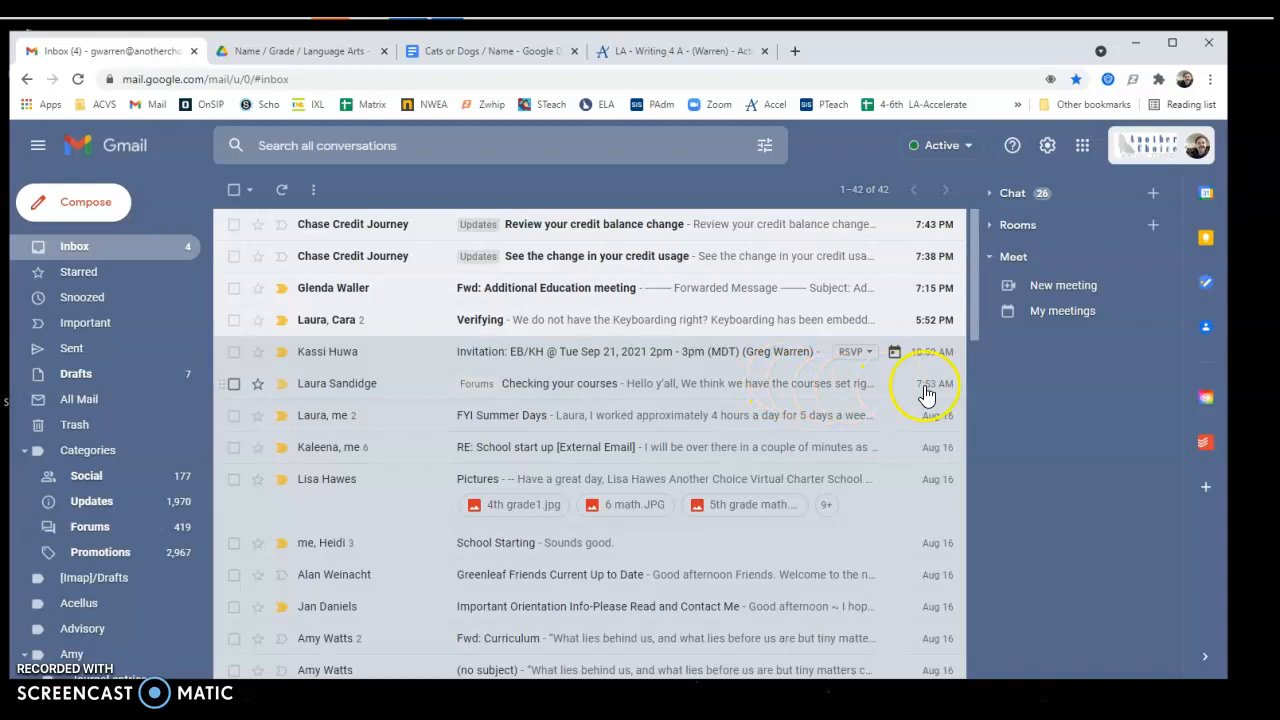
pyautogui.click(1083, 150)
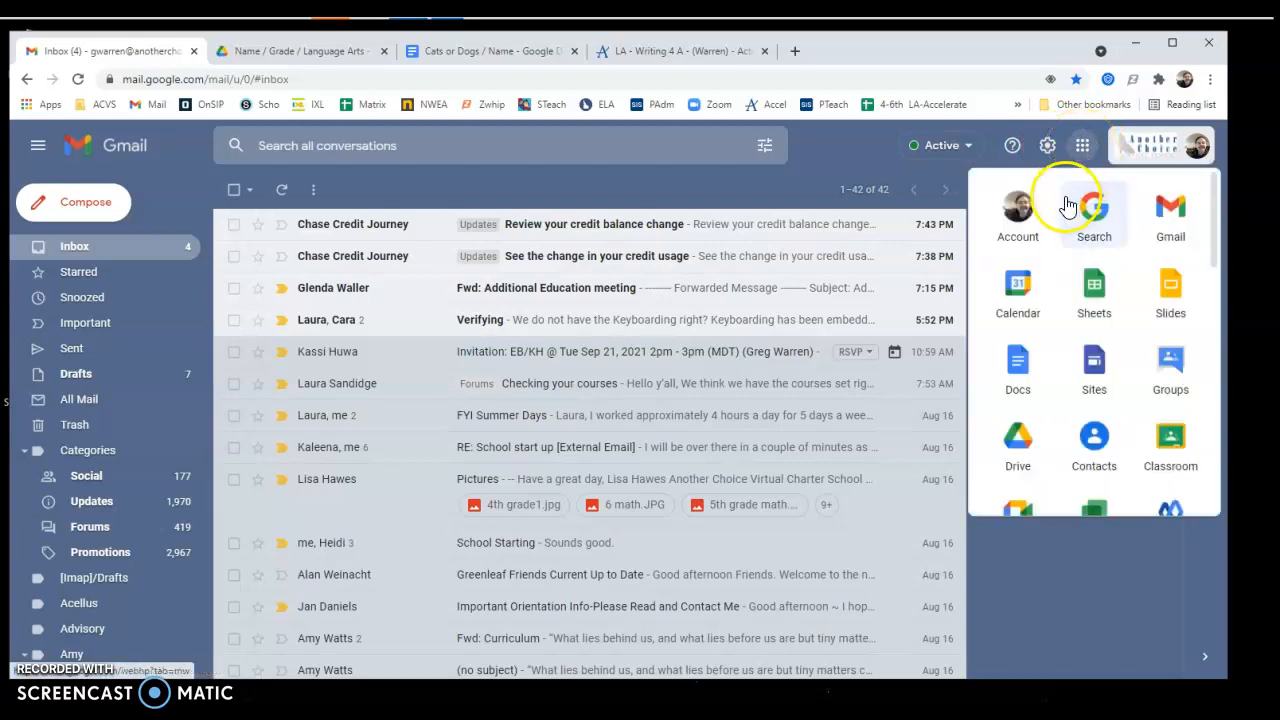
pyautogui.click(1020, 445)
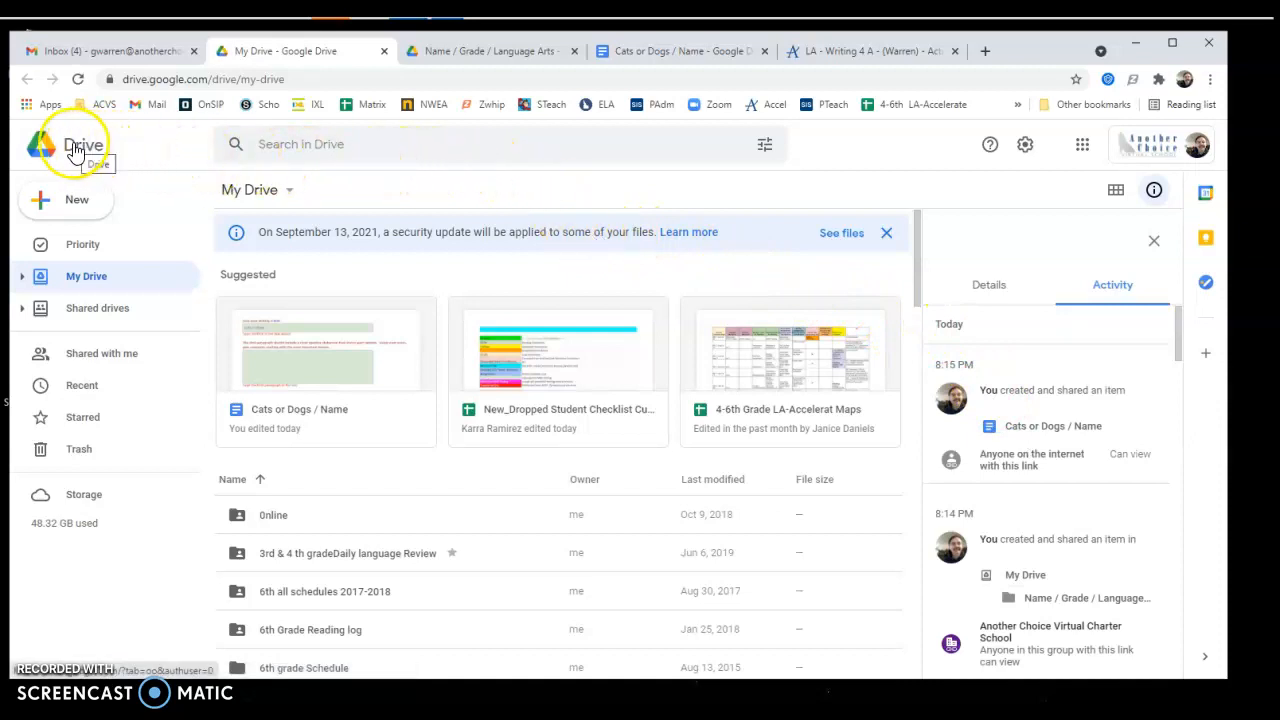
# Step: Create a new folder in My Drive named "Name first and Last / 4th Grade / Language Arts"
pyautogui.click(78, 207)
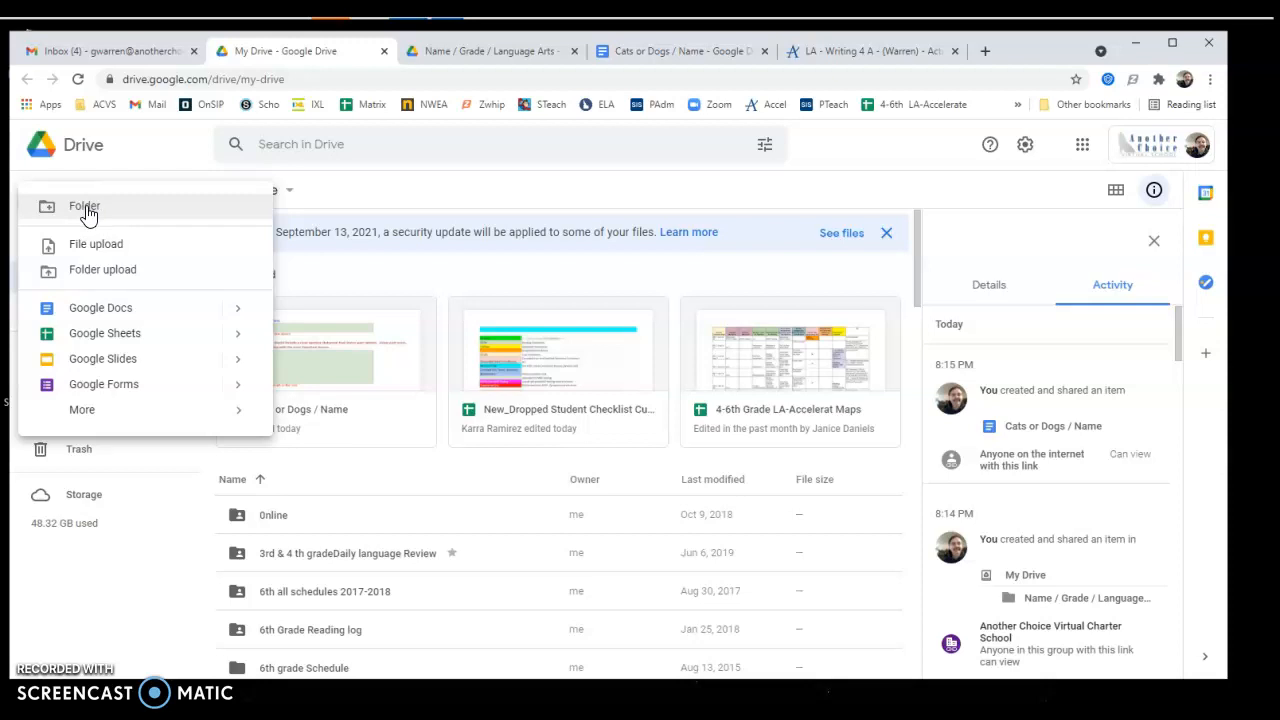
pyautogui.click(86, 210)
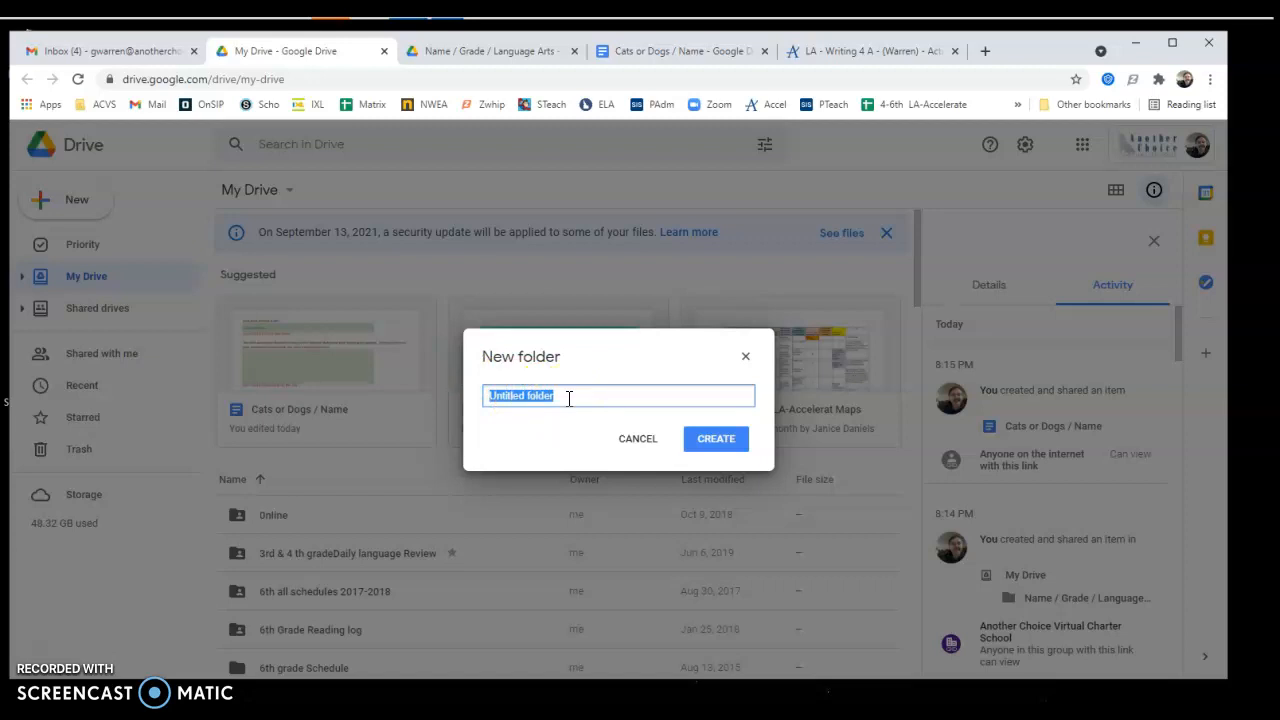
pyautogui.write('N')
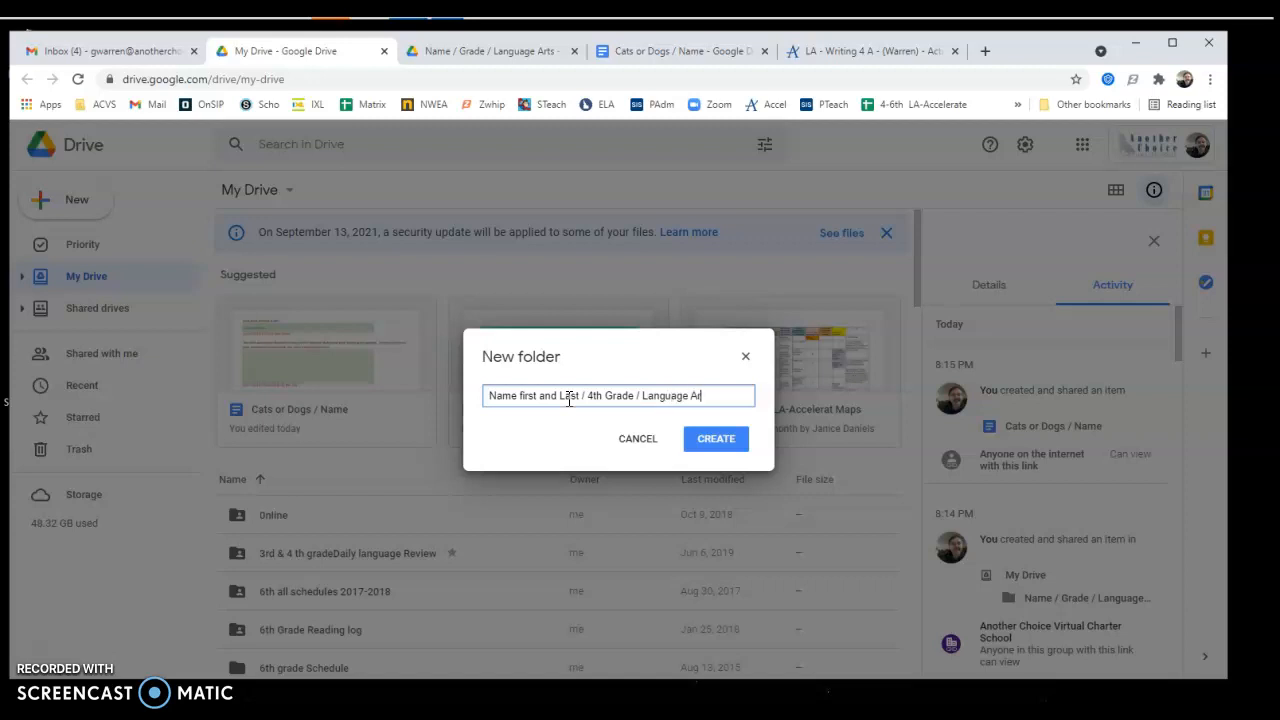
pyautogui.click(734, 447)
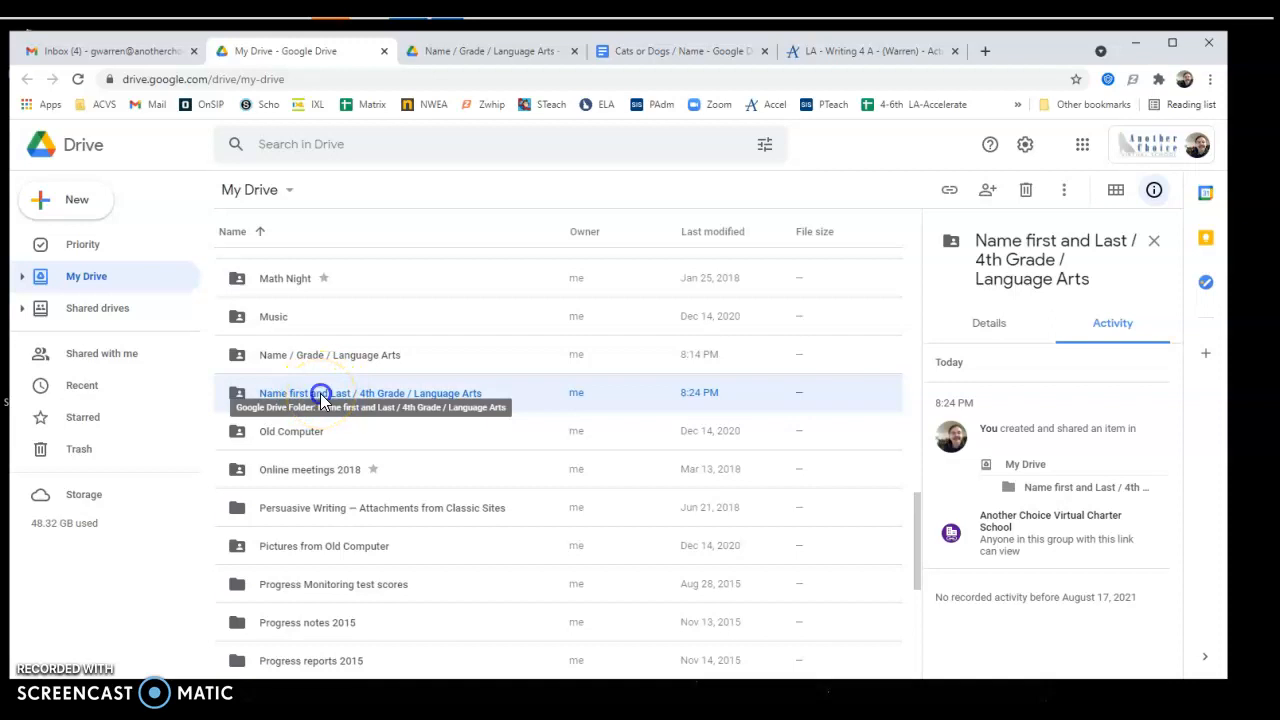
# Step: Open the "Name first and Last / 4th Grade / Language Arts" folder and create a blank, shared Google Docs document inside it
pyautogui.doubleClick(321, 400)
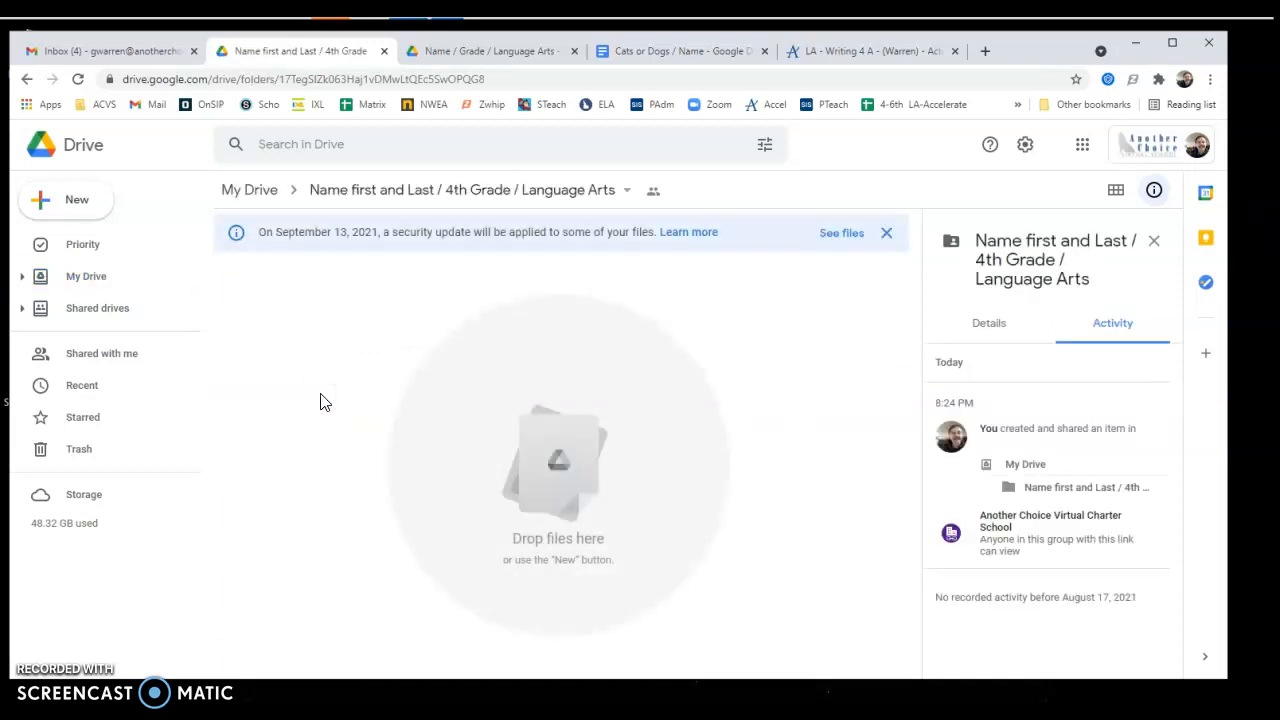
pyautogui.click(78, 203)
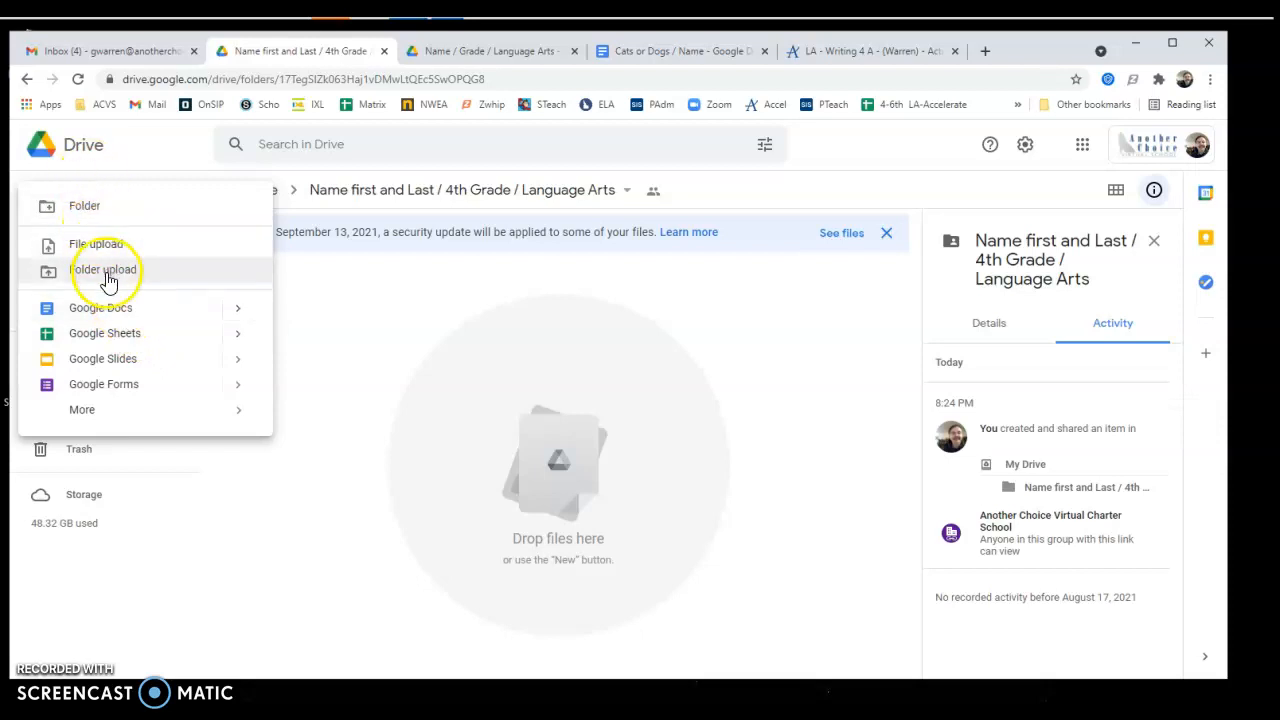
pyautogui.click(126, 314)
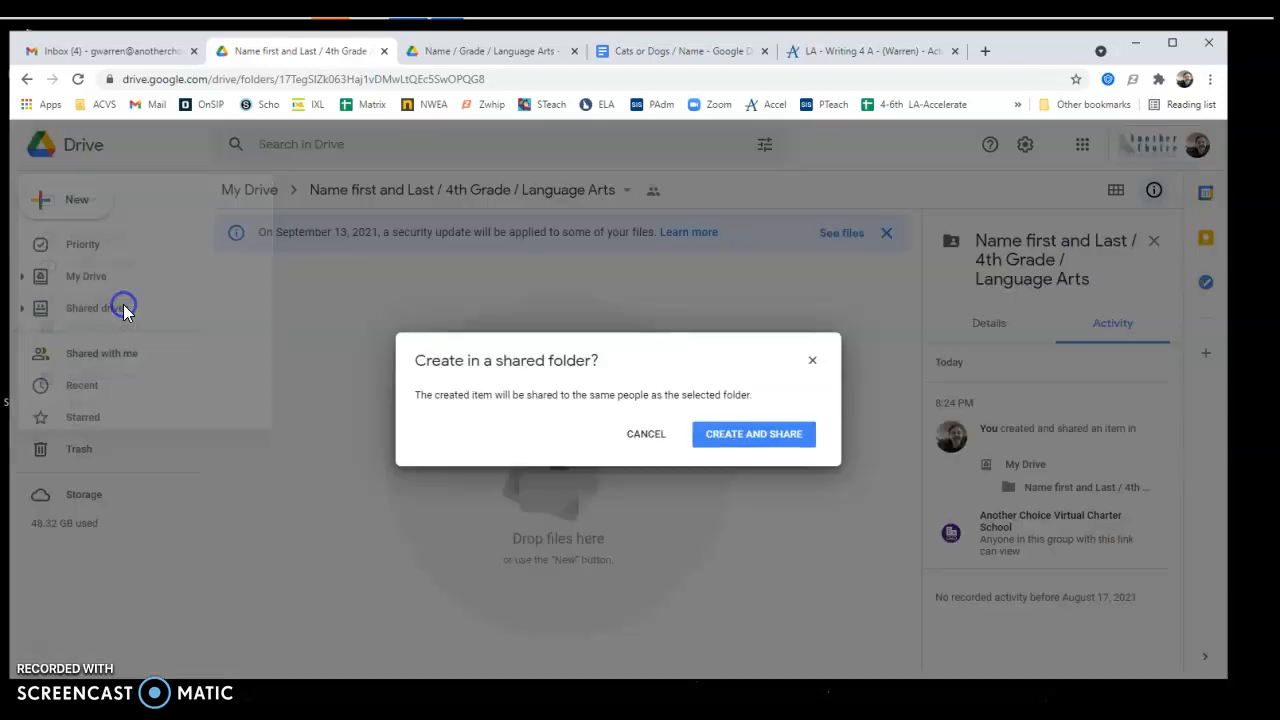
pyautogui.click(753, 436)
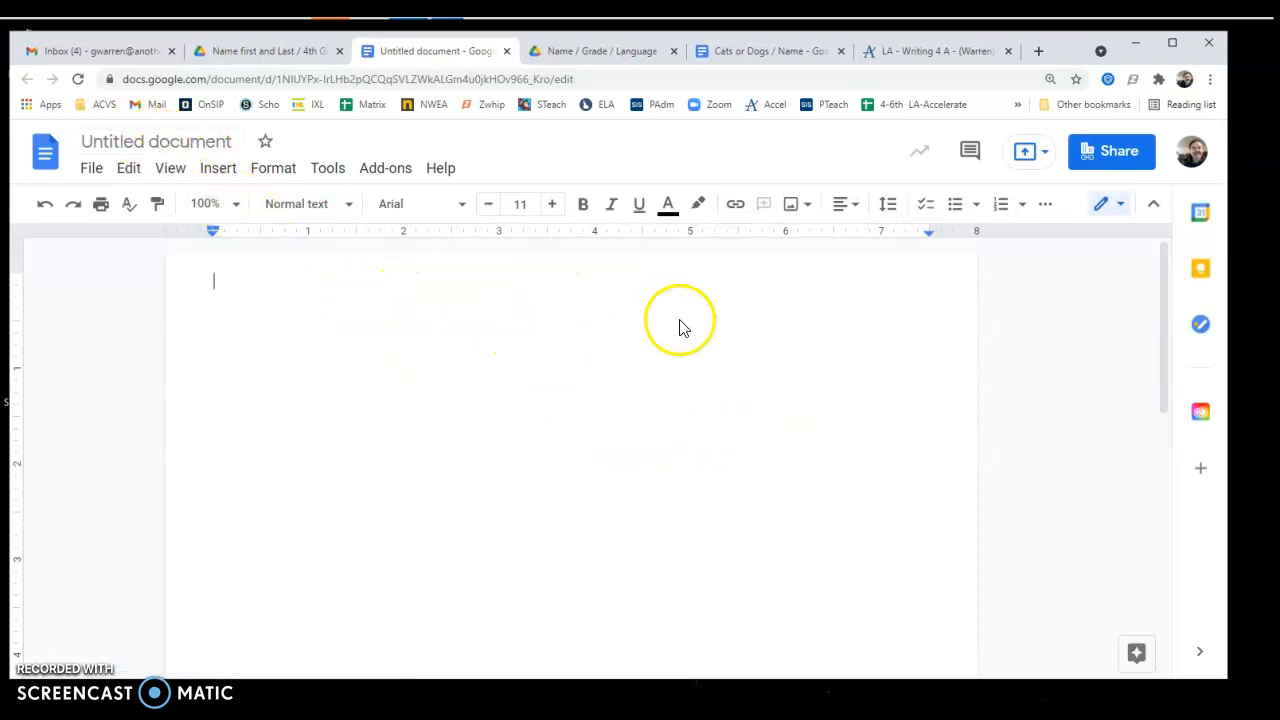
# Step: Dismiss the sharing dialog in the existing "Cats or Dogs / Name" document and close that document
pyautogui.click(737, 48)
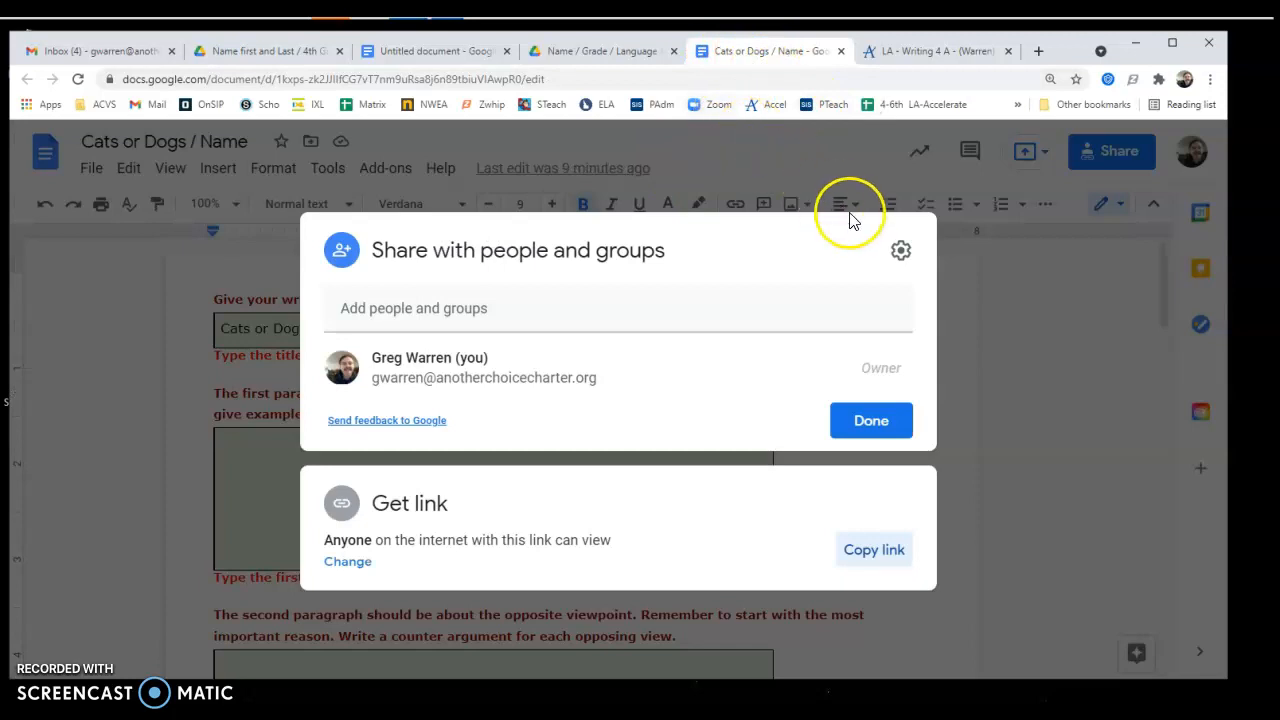
pyautogui.click(866, 422)
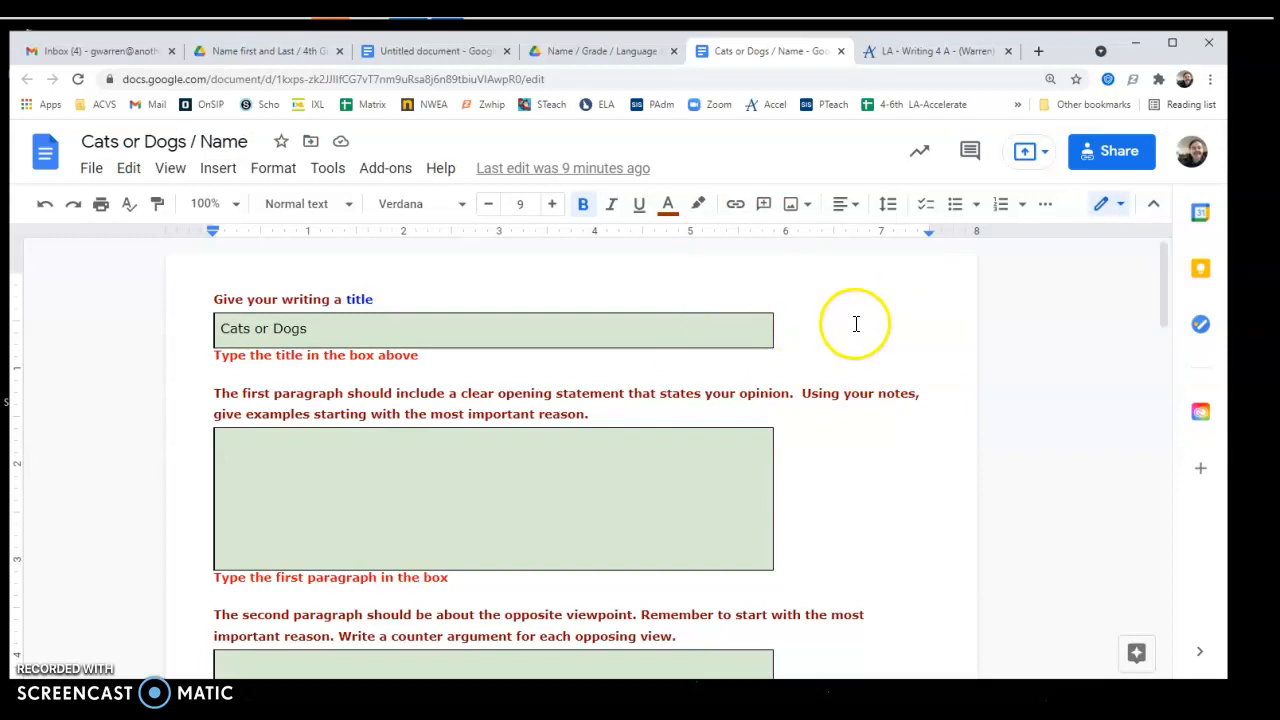
pyautogui.click(842, 51)
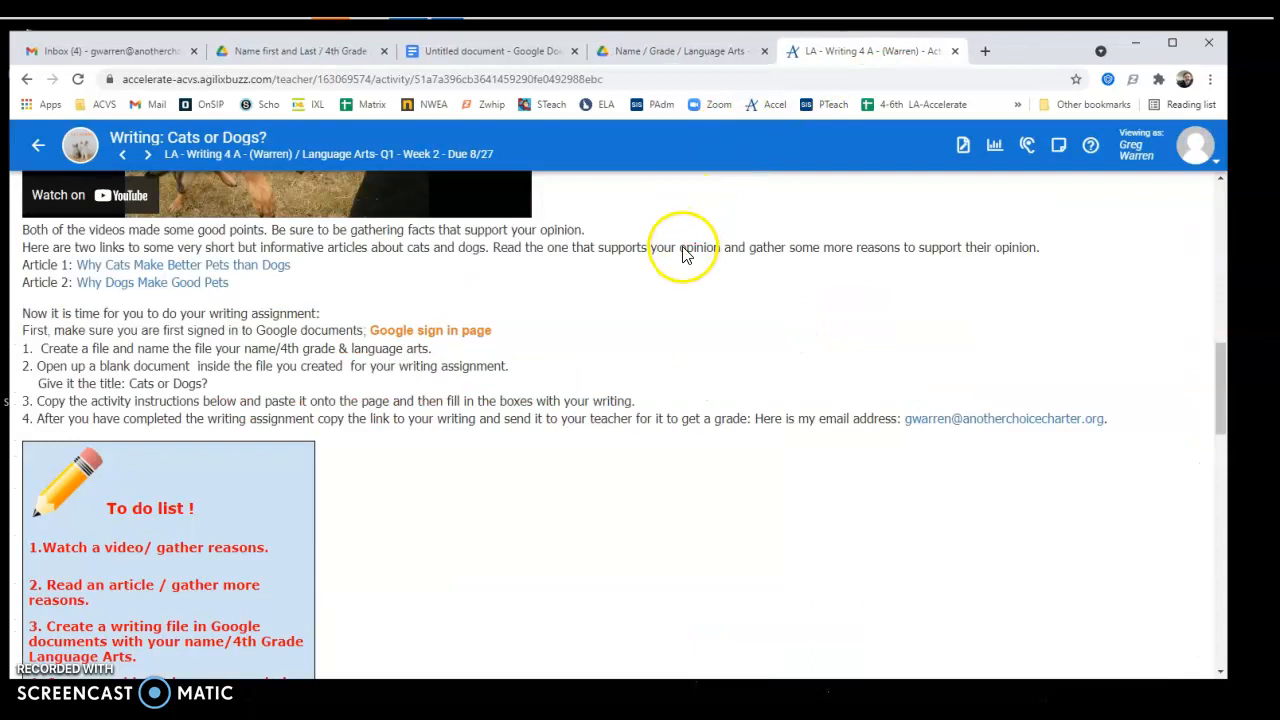
# Step: Copy the assignment's activity instructions and writing boxes, from "Give your writing a title" through the closing line about emailing the link
pyautogui.scroll(-1, 684, 247)
pyautogui.scroll(-4, 684, 250)
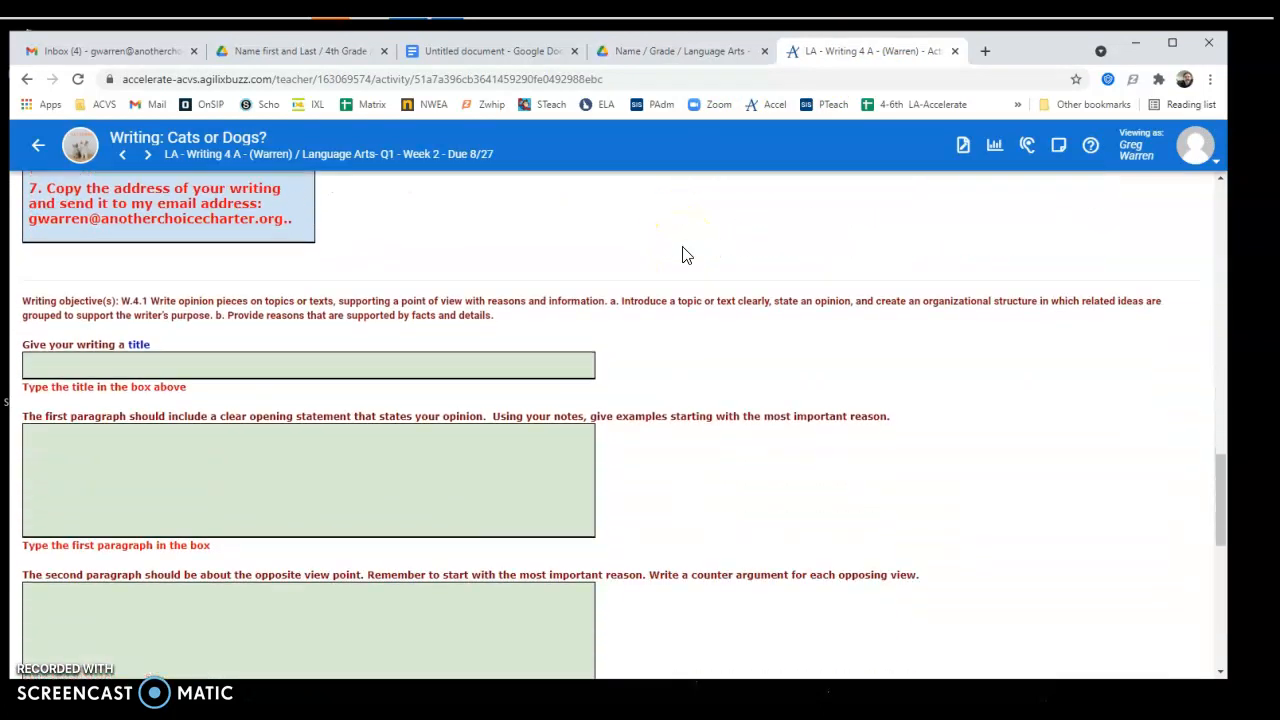
pyautogui.scroll(7, 684, 254)
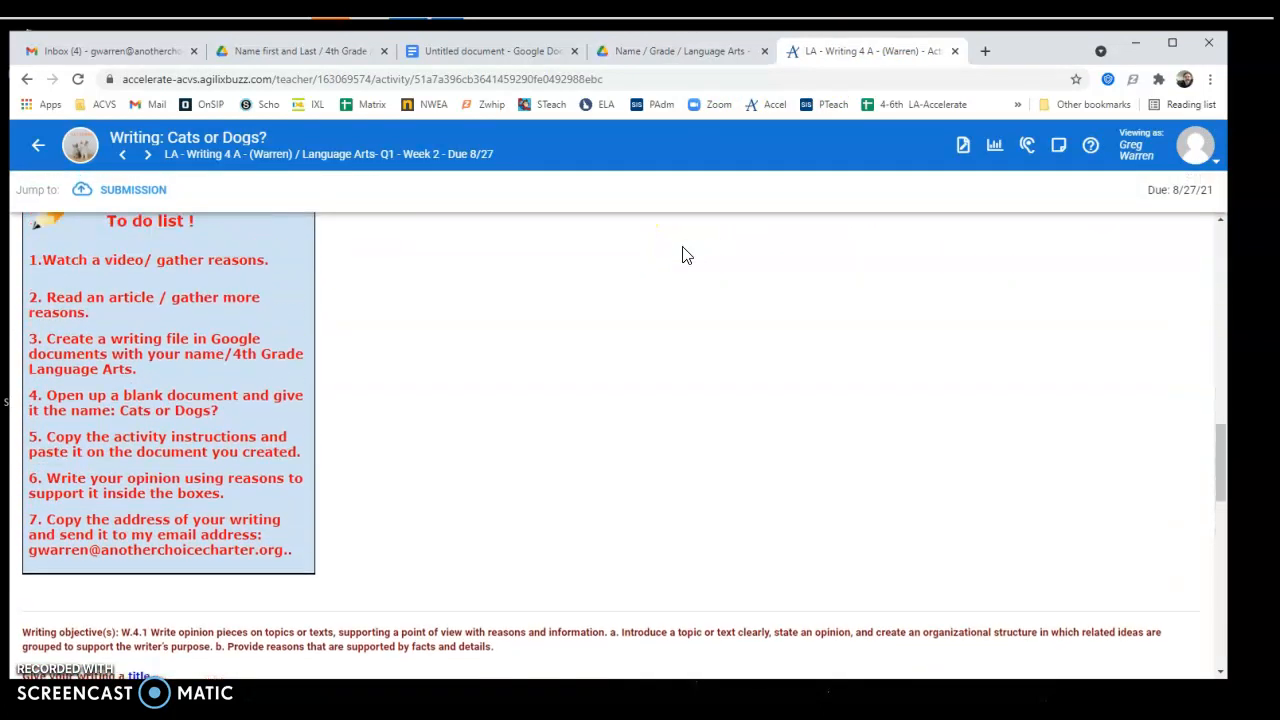
pyautogui.scroll(1, 695, 265)
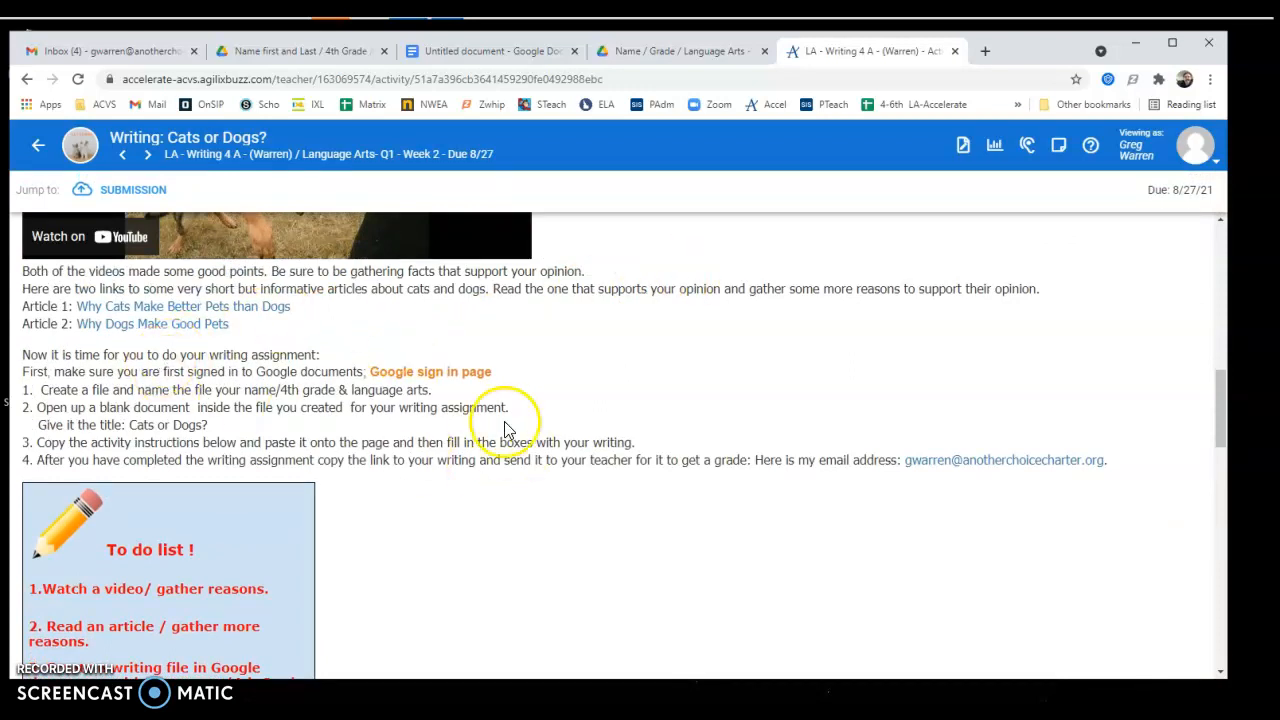
pyautogui.scroll(-7, 476, 420)
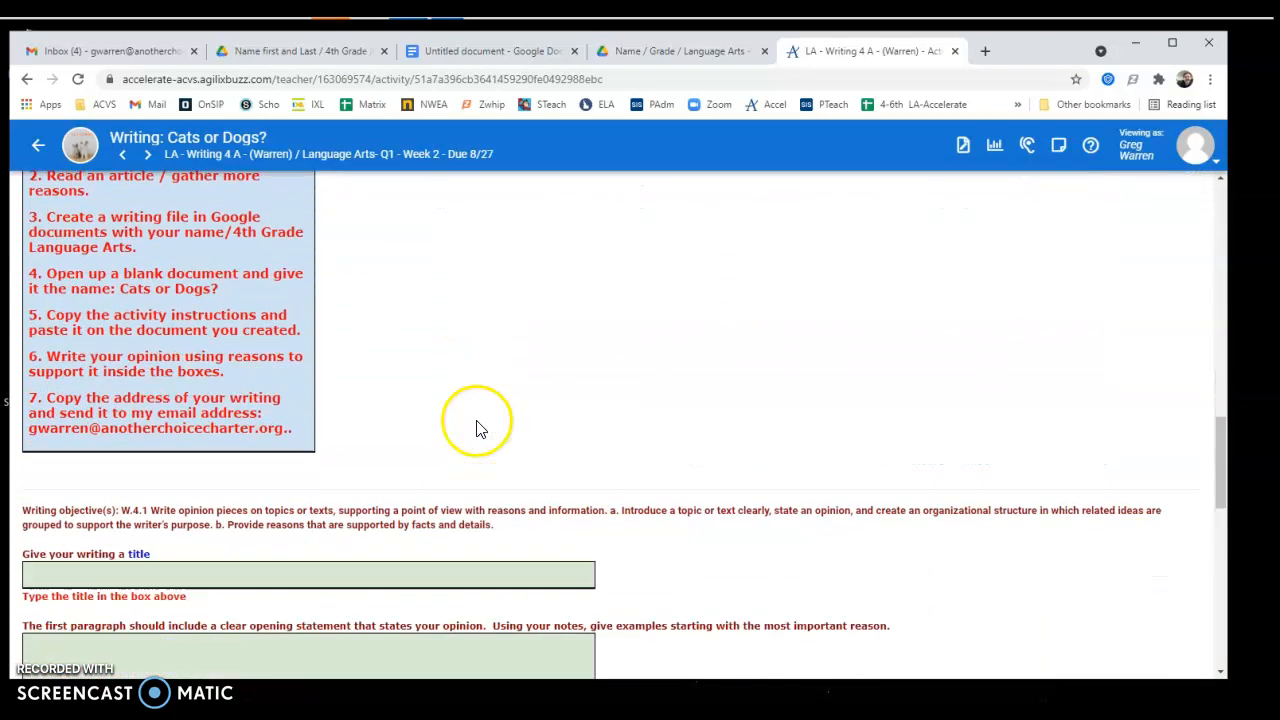
pyautogui.scroll(-1, 340, 390)
pyautogui.scroll(-1, 229, 386)
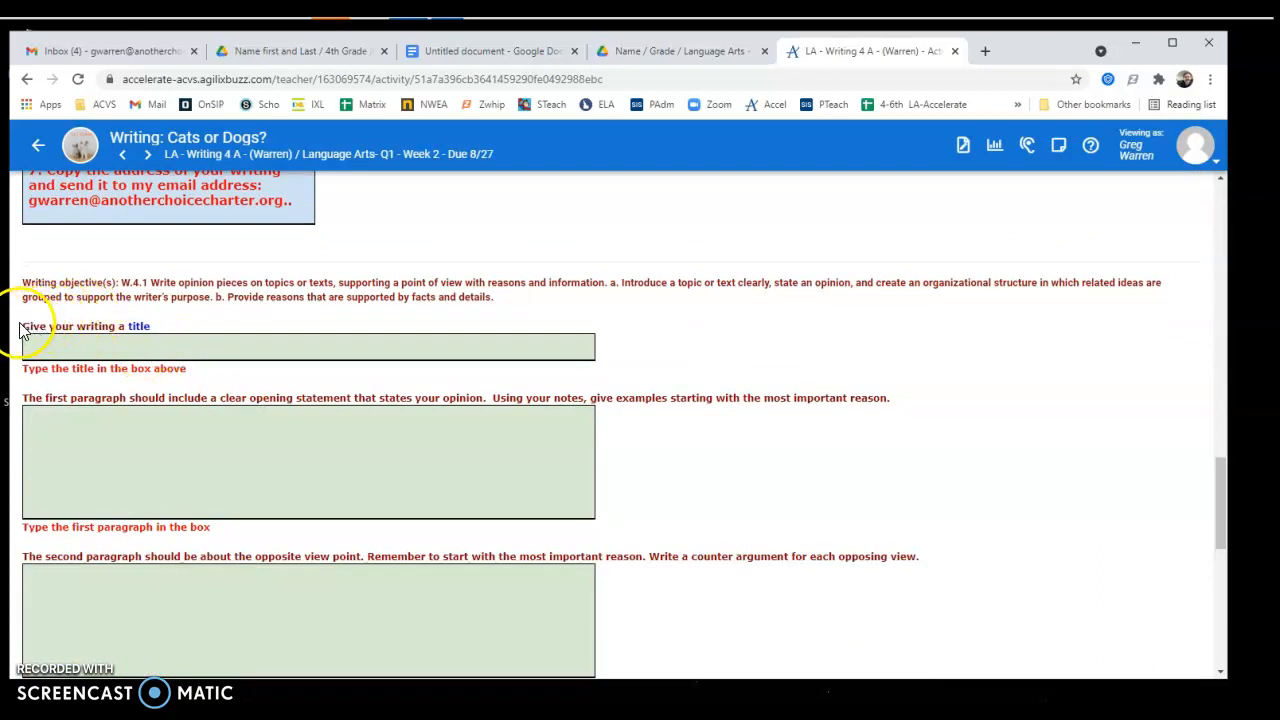
pyautogui.moveTo(53, 331); pyautogui.dragTo(229, 403)
pyautogui.moveTo(354, 641); pyautogui.dragTo(516, 410)
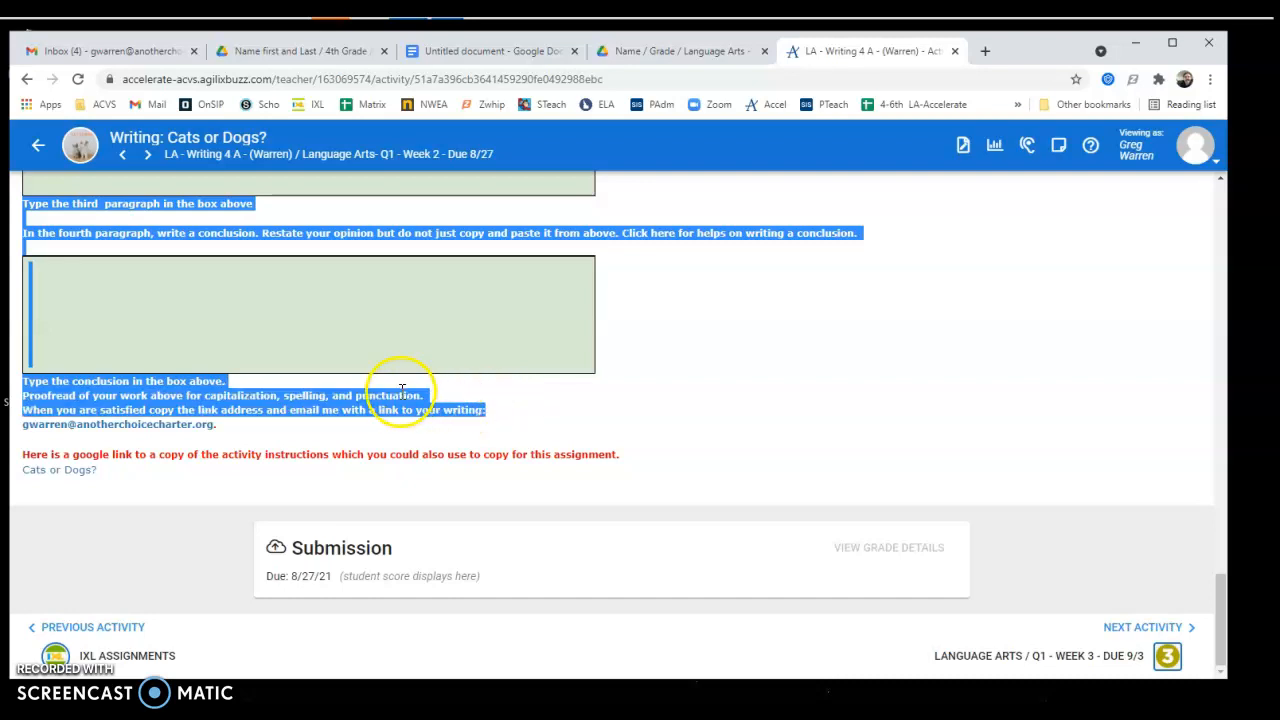
pyautogui.rightClick(402, 393)
pyautogui.click(439, 405)
# Step: Paste the copied activity instructions and writing boxes into the blank untitled Google Docs document
pyautogui.click(485, 51)
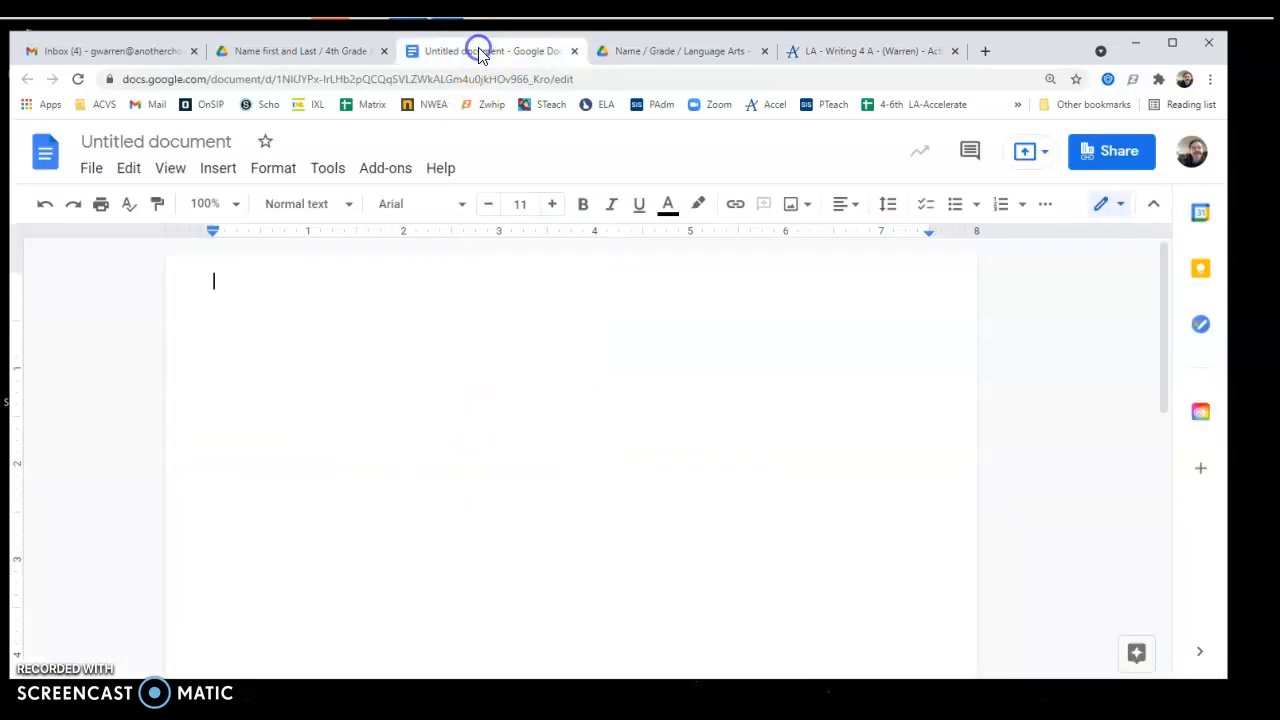
pyautogui.rightClick(243, 277)
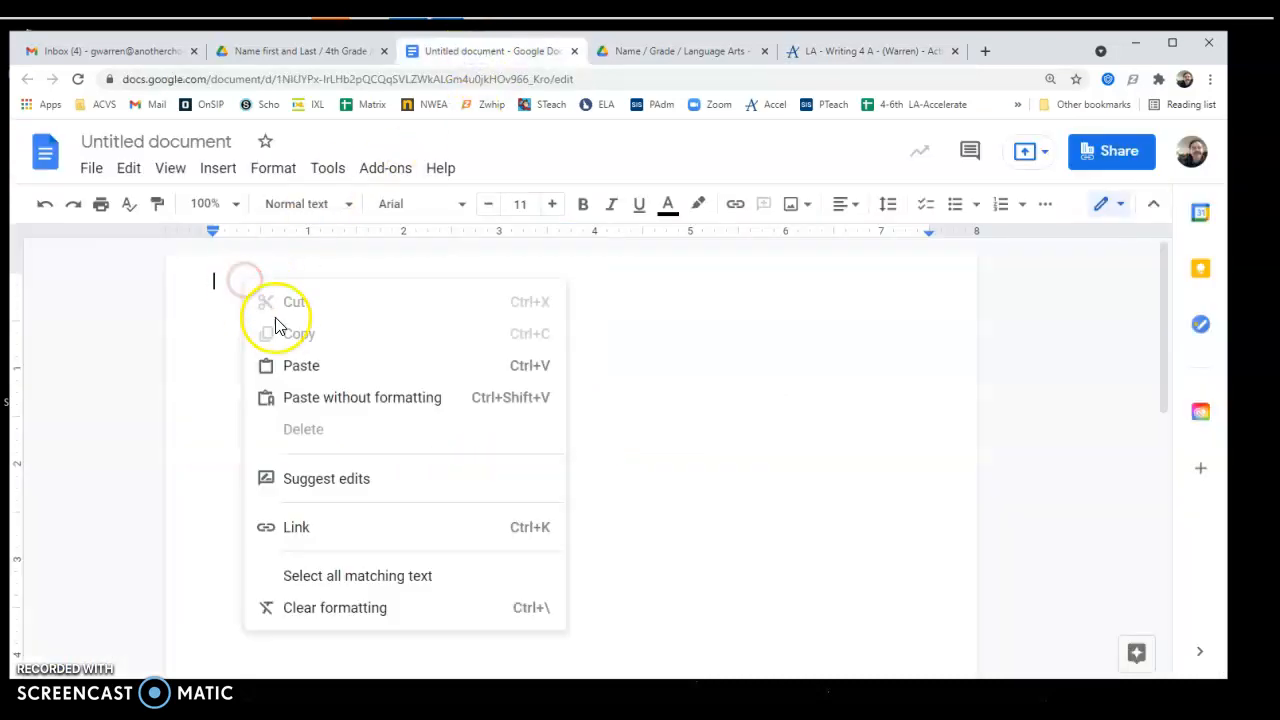
pyautogui.click(301, 367)
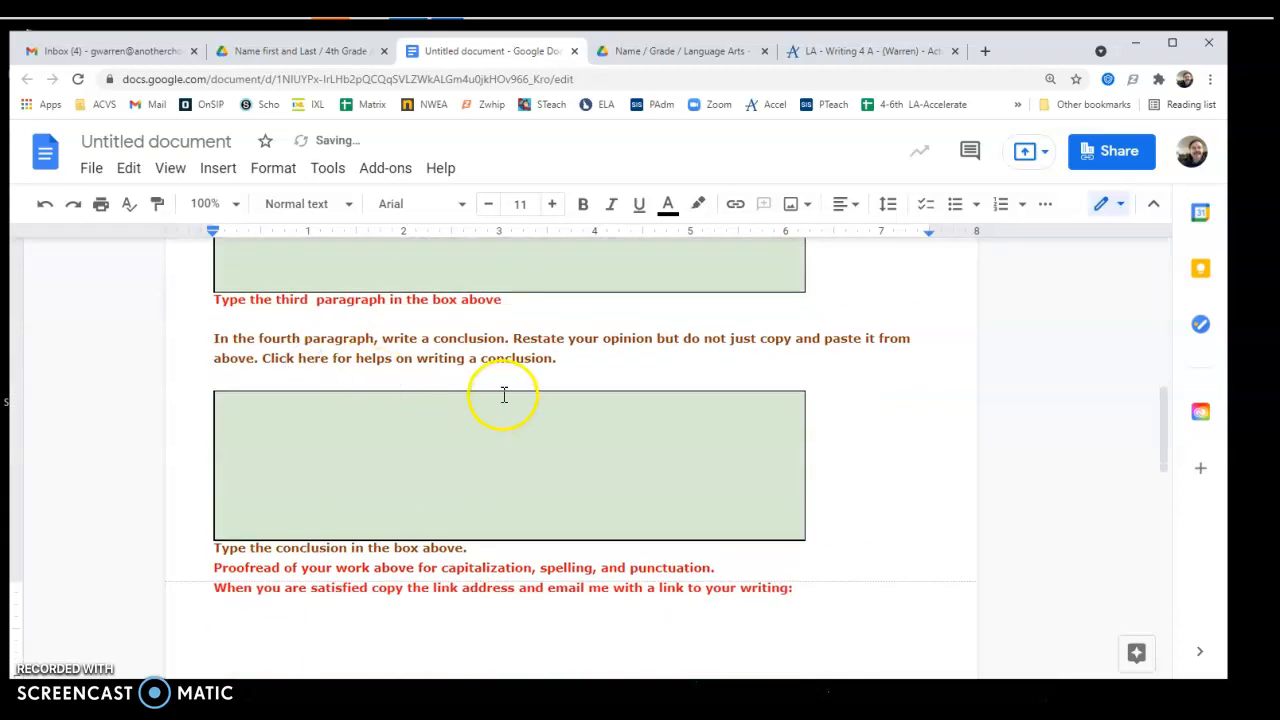
pyautogui.scroll(10, 504, 396)
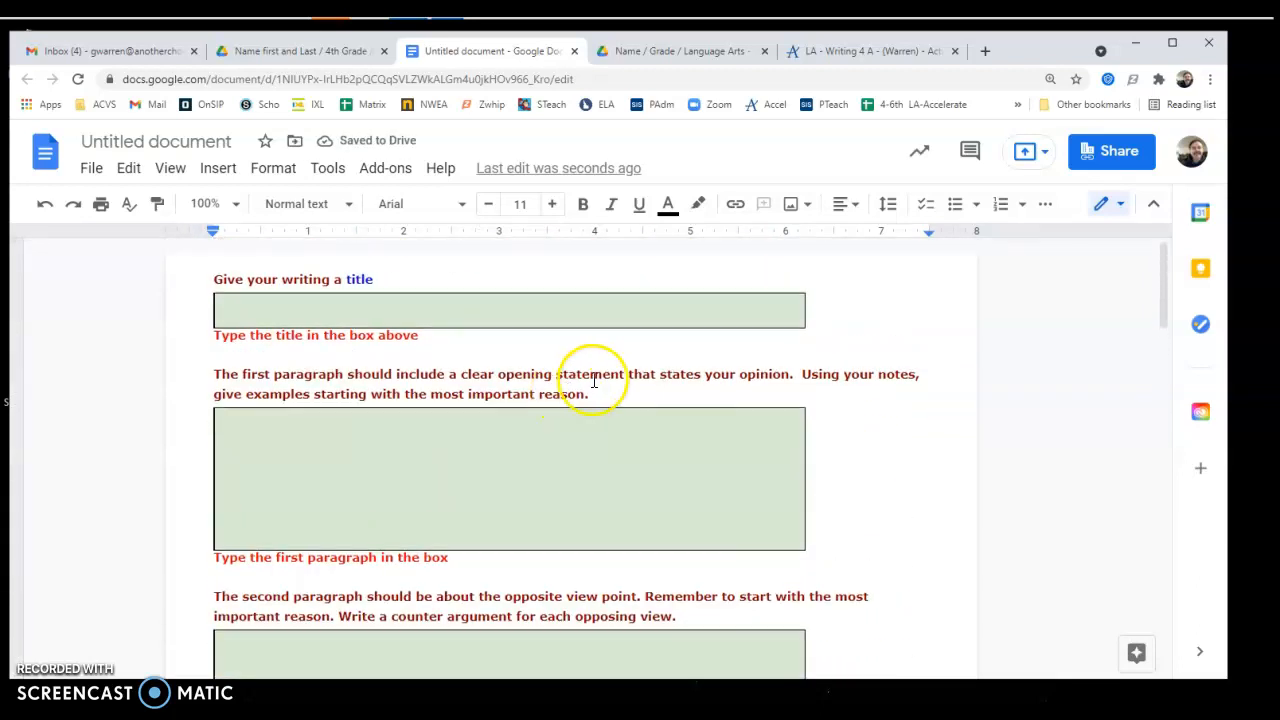
# Step: Rename the document as "Your name /Cats or Dogs/ 4th Grade"
pyautogui.click(225, 143)
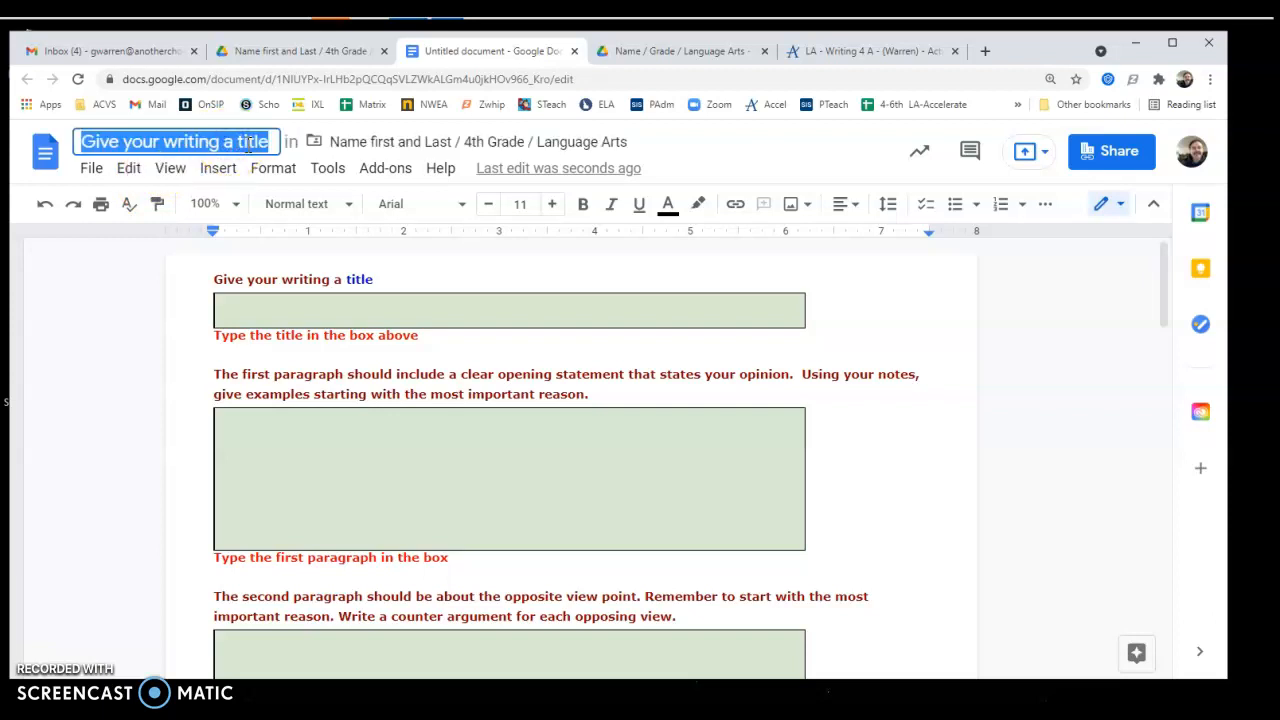
pyautogui.write('Your n')
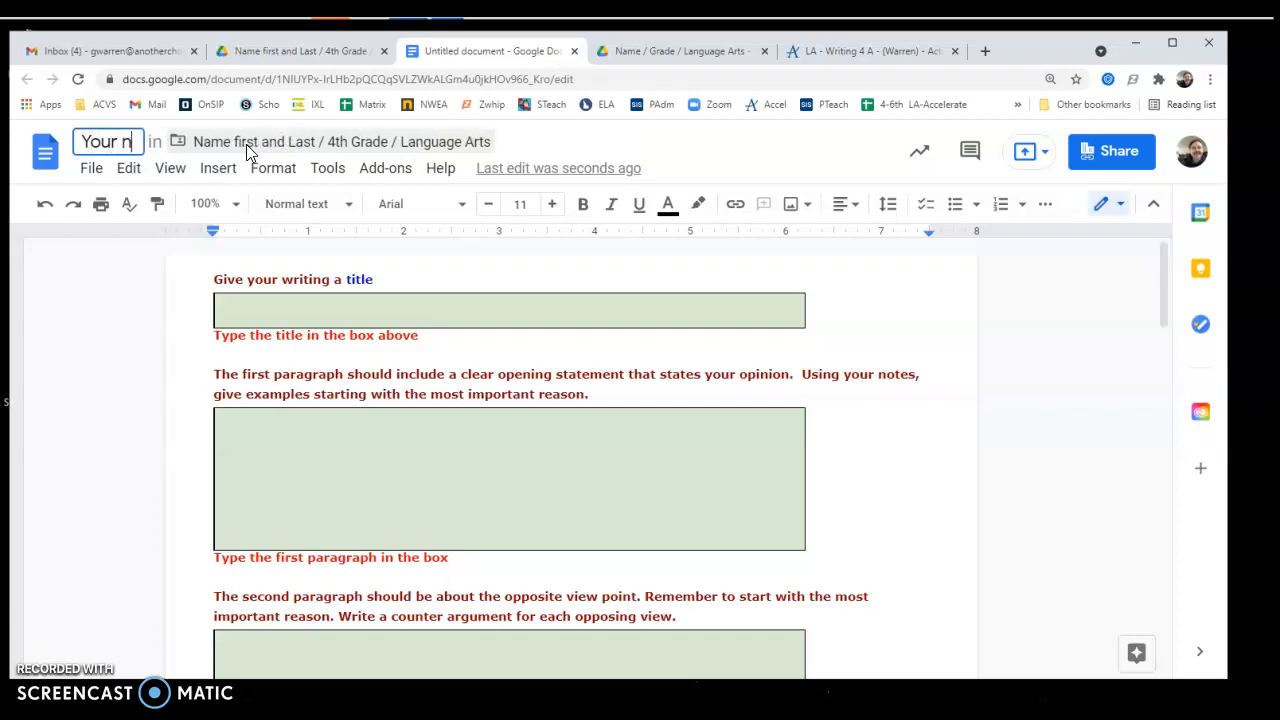
pyautogui.write('ame')
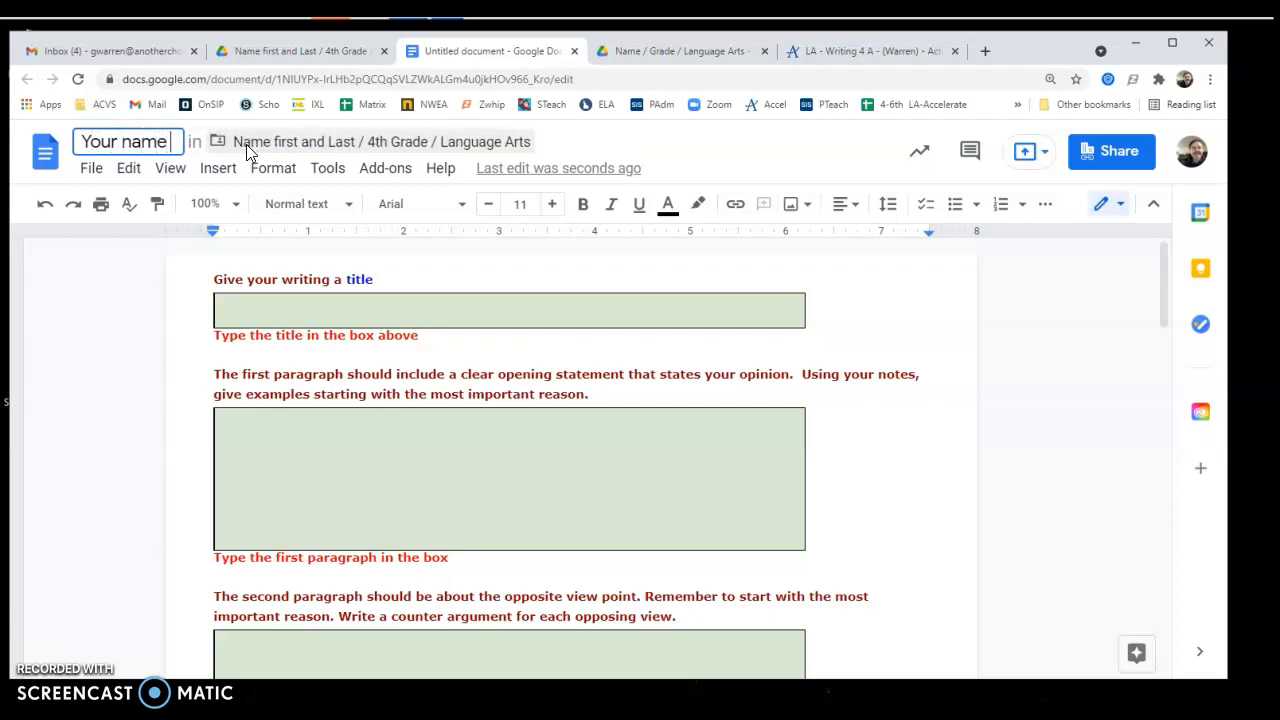
pyautogui.write(' /')
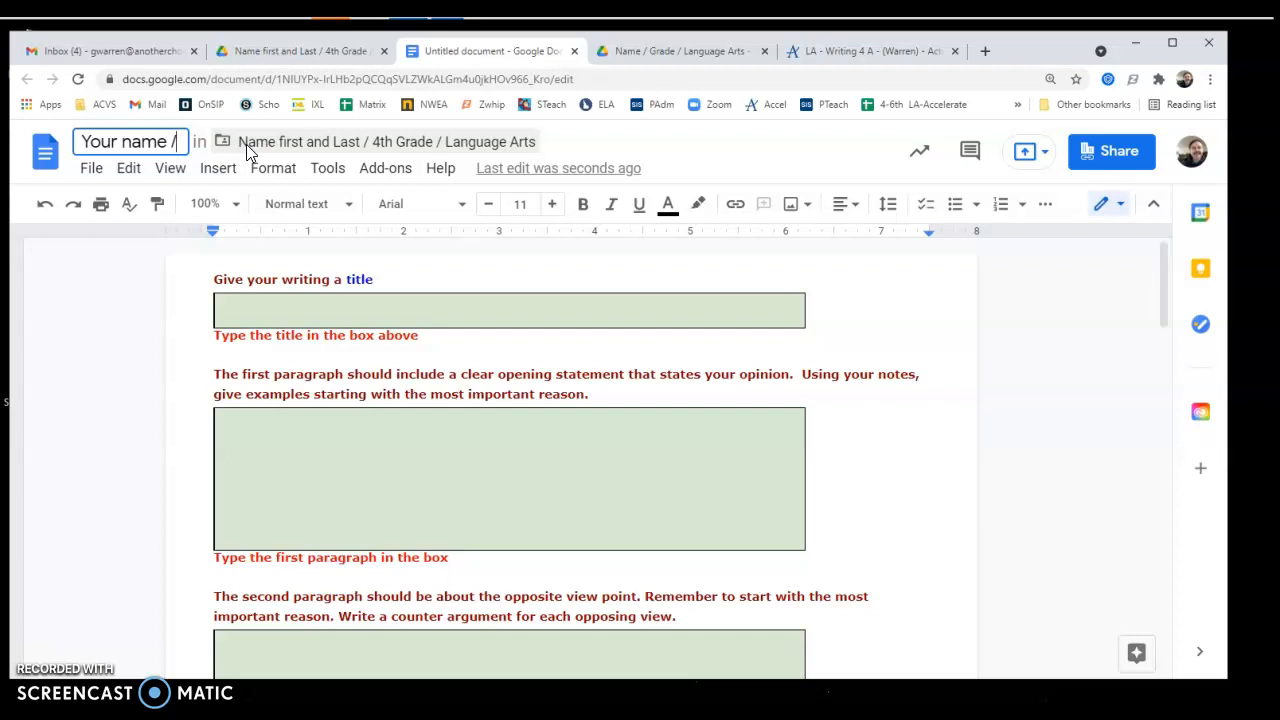
pyautogui.write('Ca')
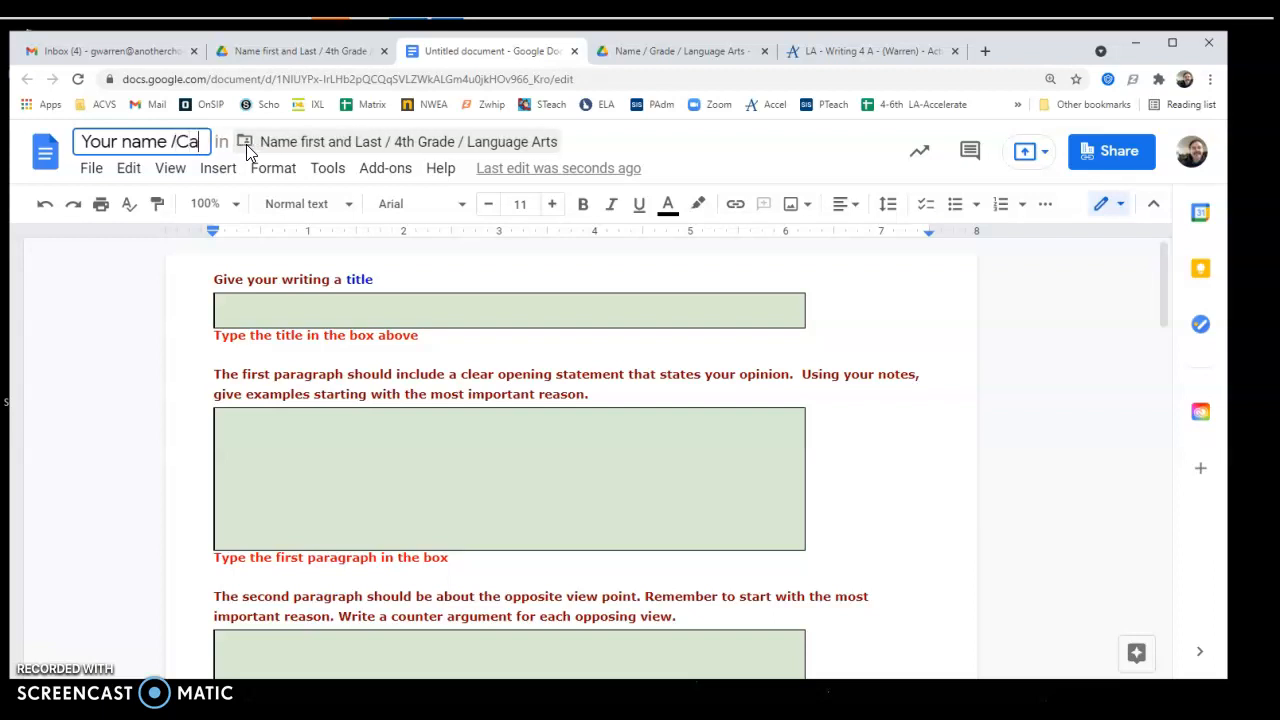
pyautogui.write('ts or D')
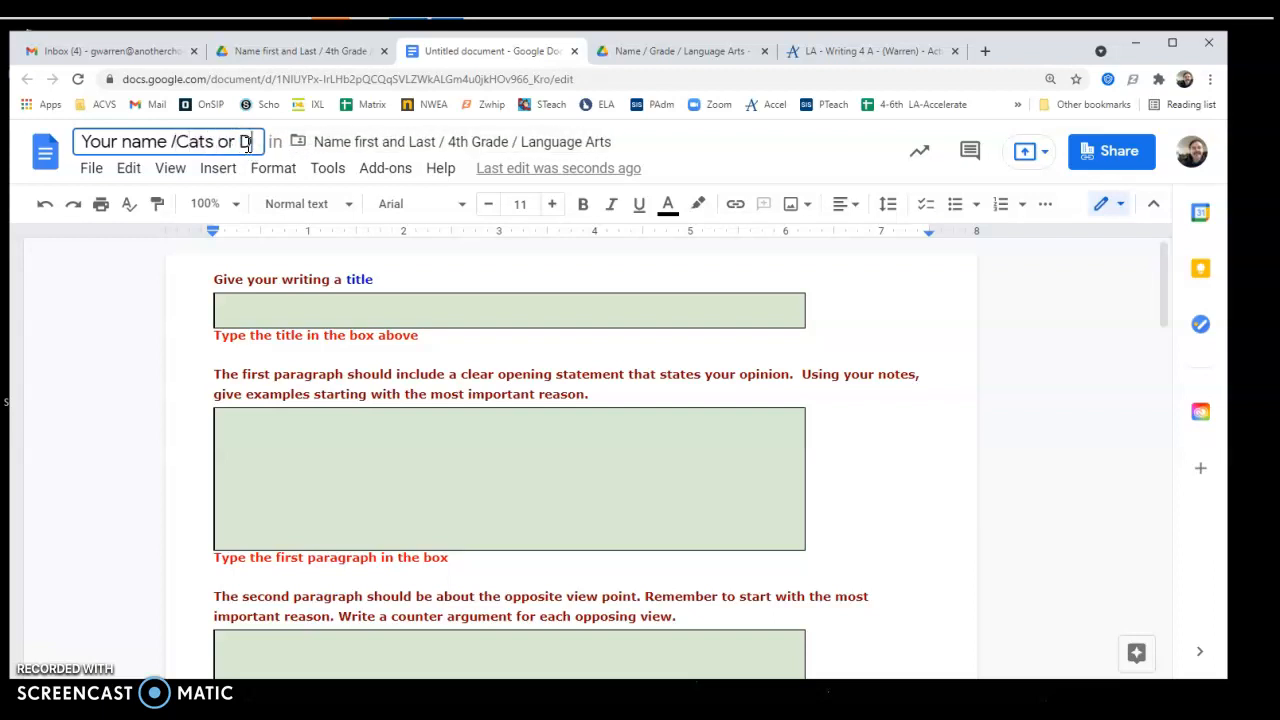
pyautogui.write('ogs/ 4th')
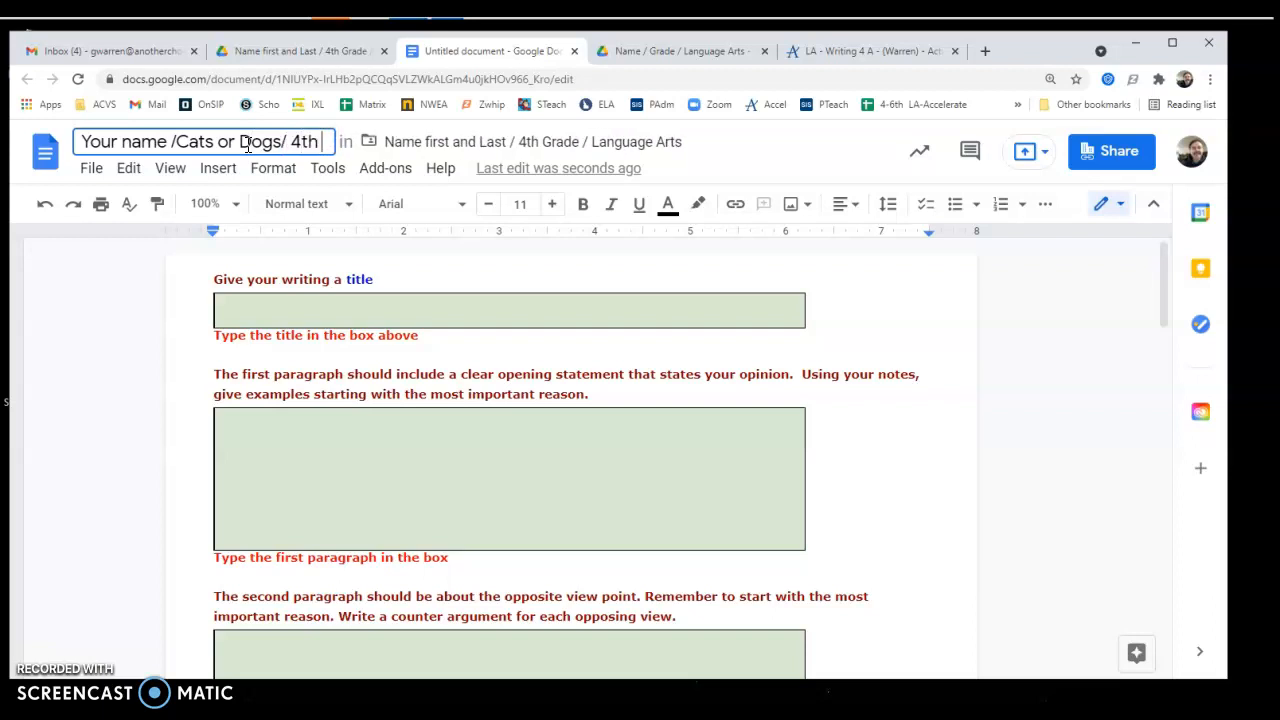
pyautogui.write(' Grade')
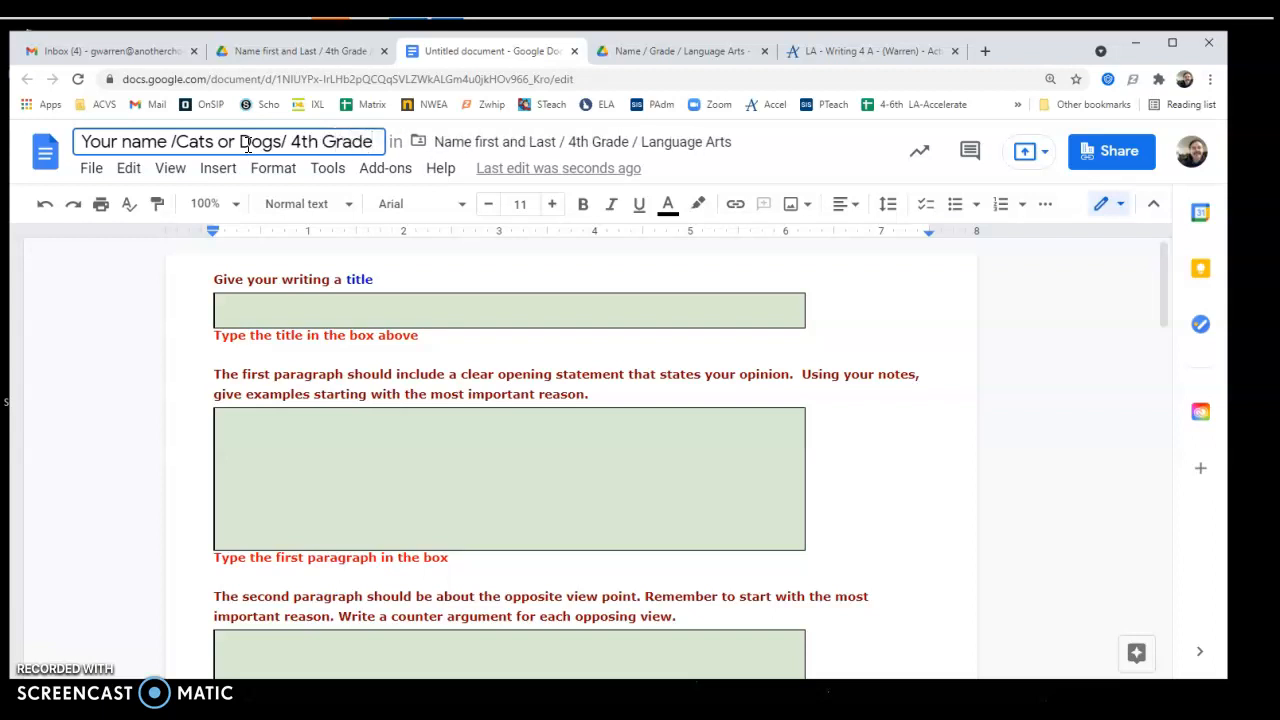
pyautogui.click(473, 262)
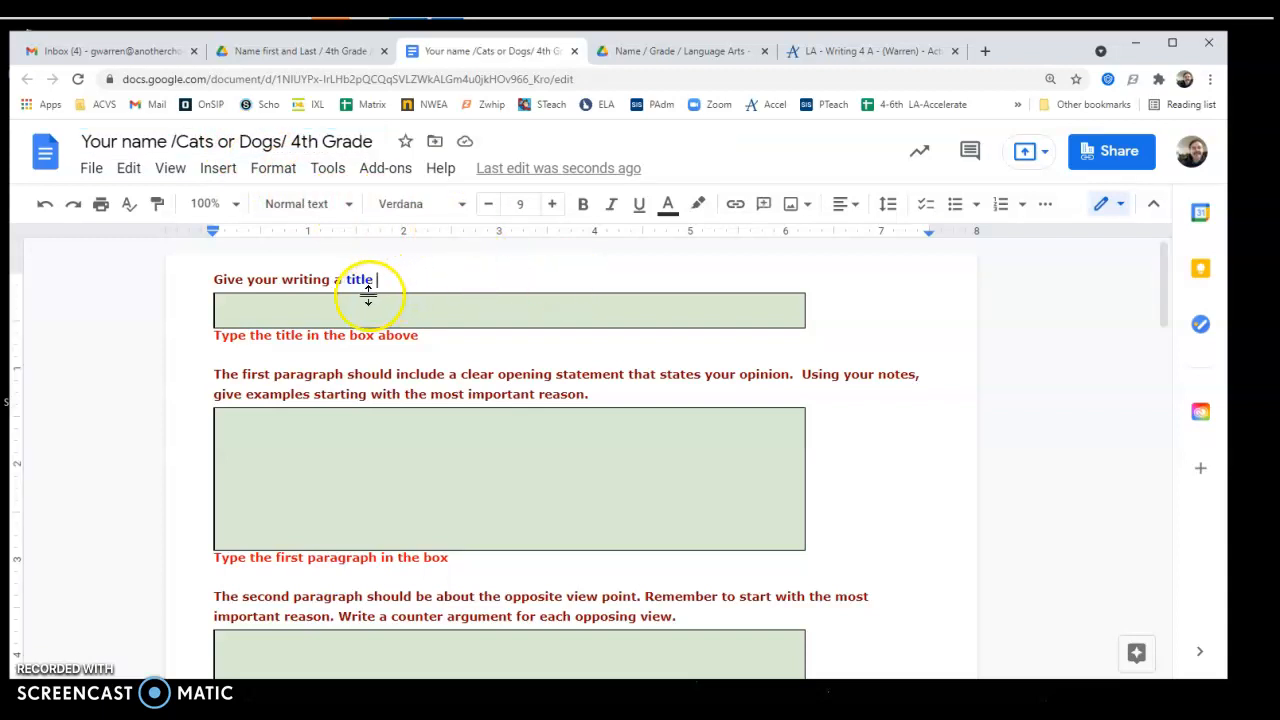
# Step: Enter "Cats or Dogs" as the writing title in the box under "Give your writing a title"
pyautogui.click(308, 305)
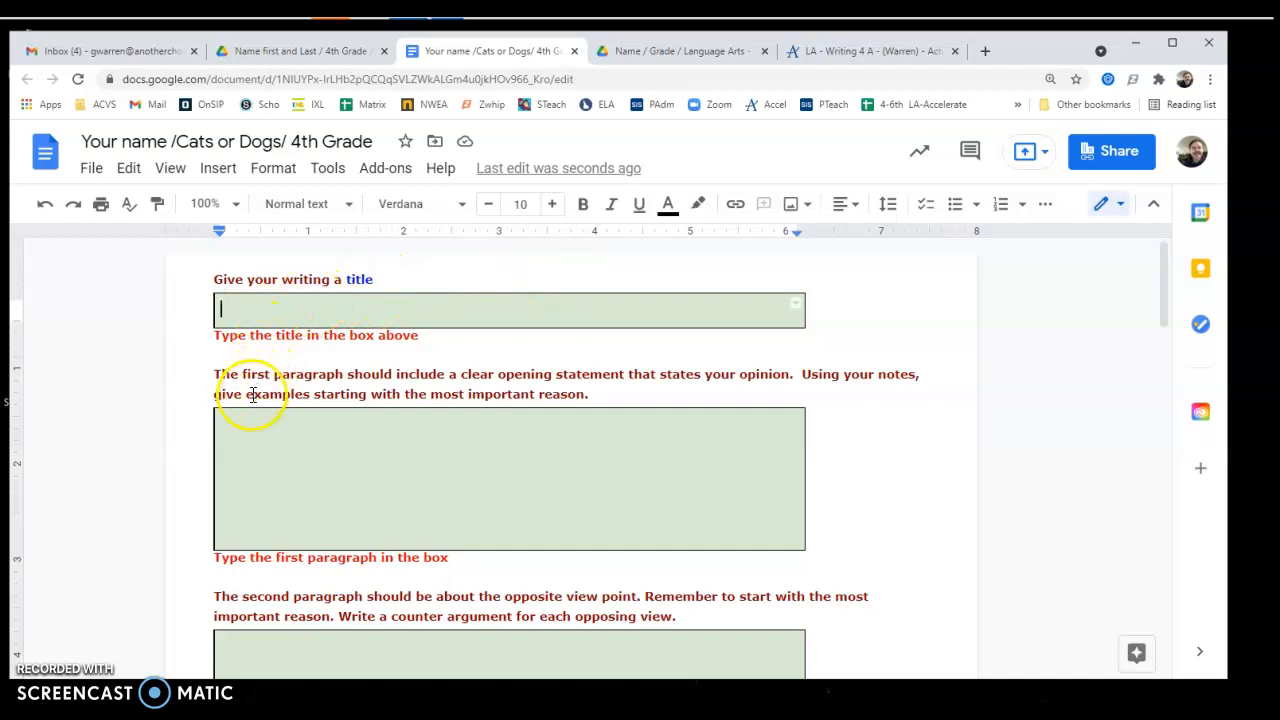
pyautogui.click(243, 426)
pyautogui.click(257, 312)
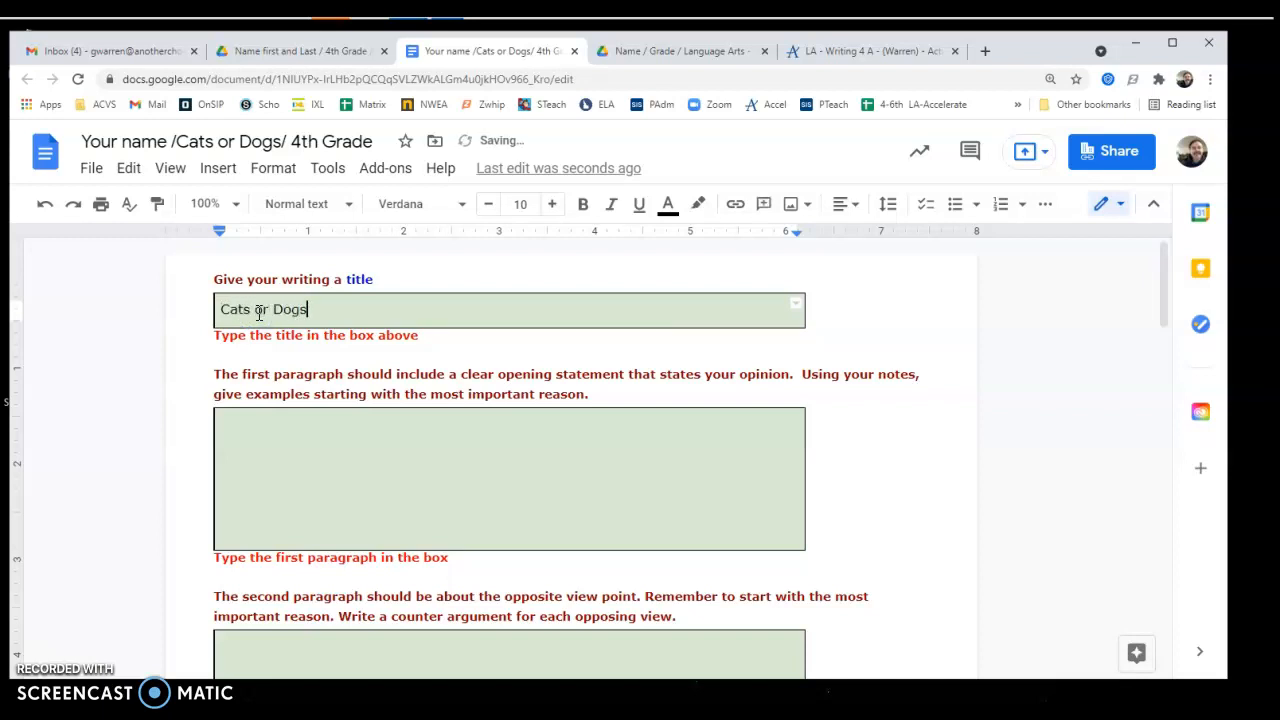
pyautogui.click(252, 433)
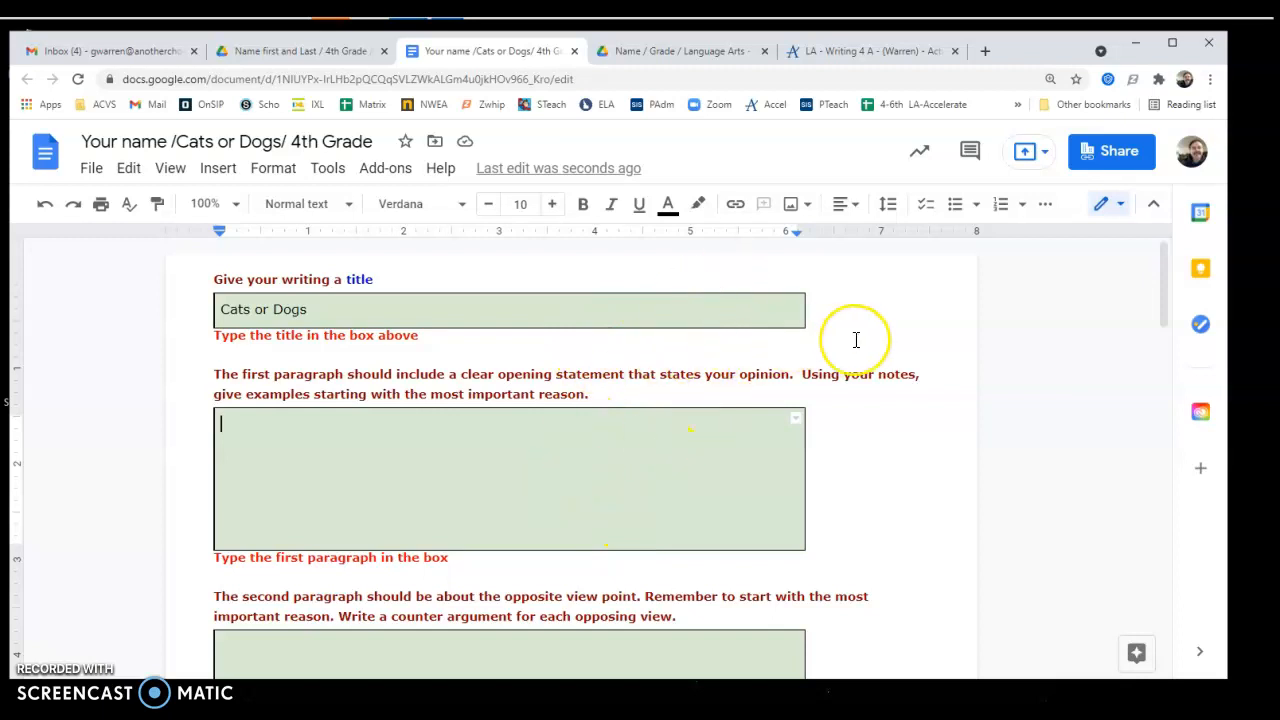
pyautogui.scroll(-3, 852, 338)
pyautogui.scroll(-2, 856, 340)
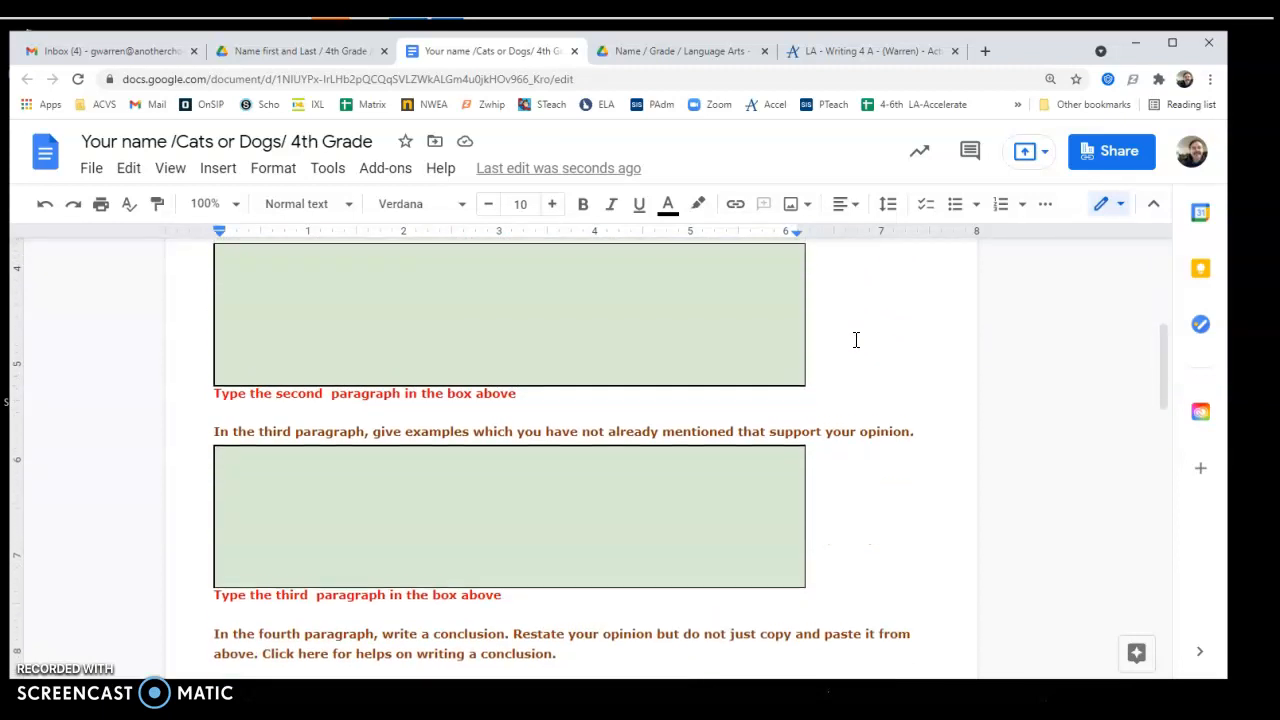
pyautogui.scroll(5, 856, 340)
pyautogui.scroll(-1, 846, 331)
pyautogui.scroll(1, 846, 334)
pyautogui.click(795, 445)
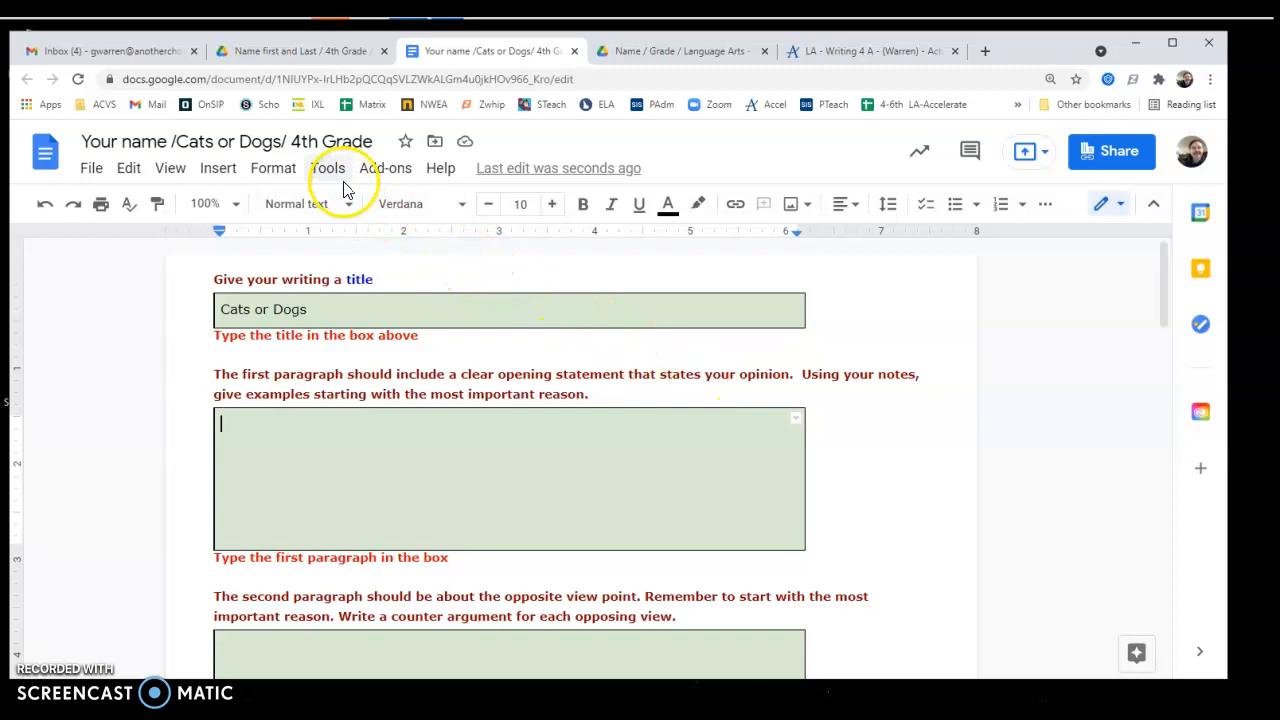
# Step: Run the spelling and grammar check and accept the corrections "viewpoint" and "help"
pyautogui.click(335, 175)
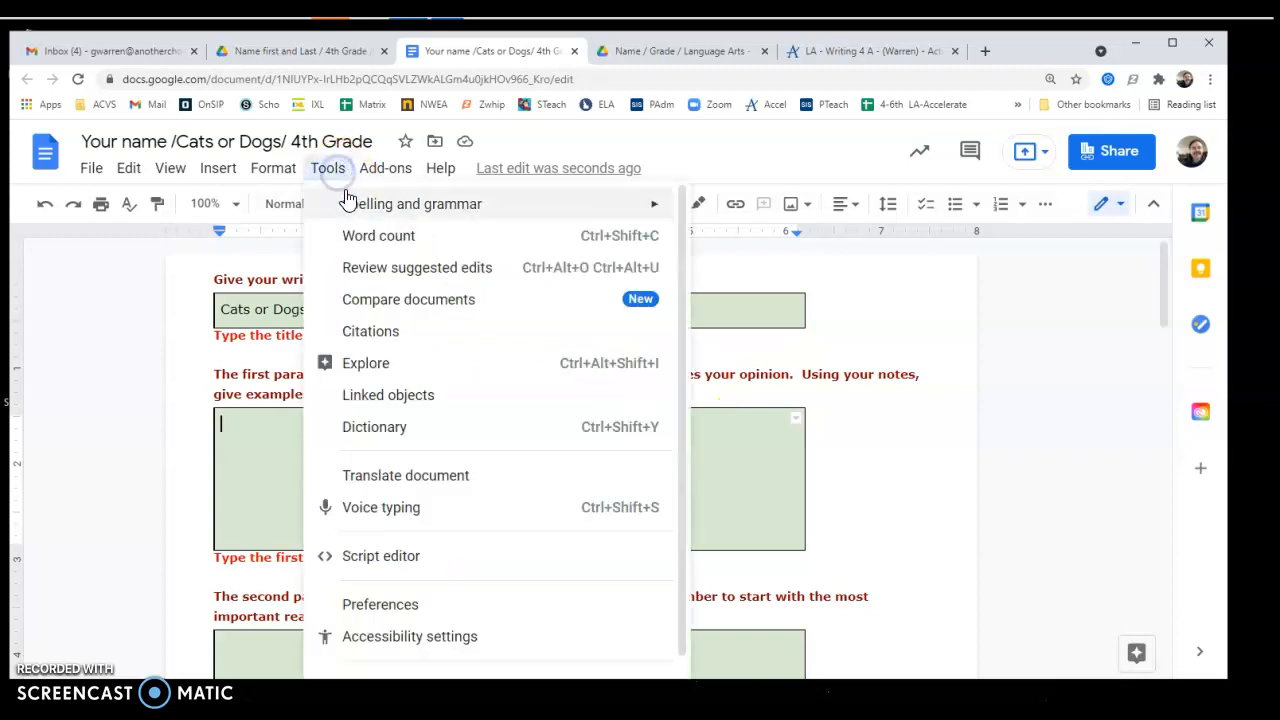
pyautogui.moveTo(375, 215)
pyautogui.click(757, 210)
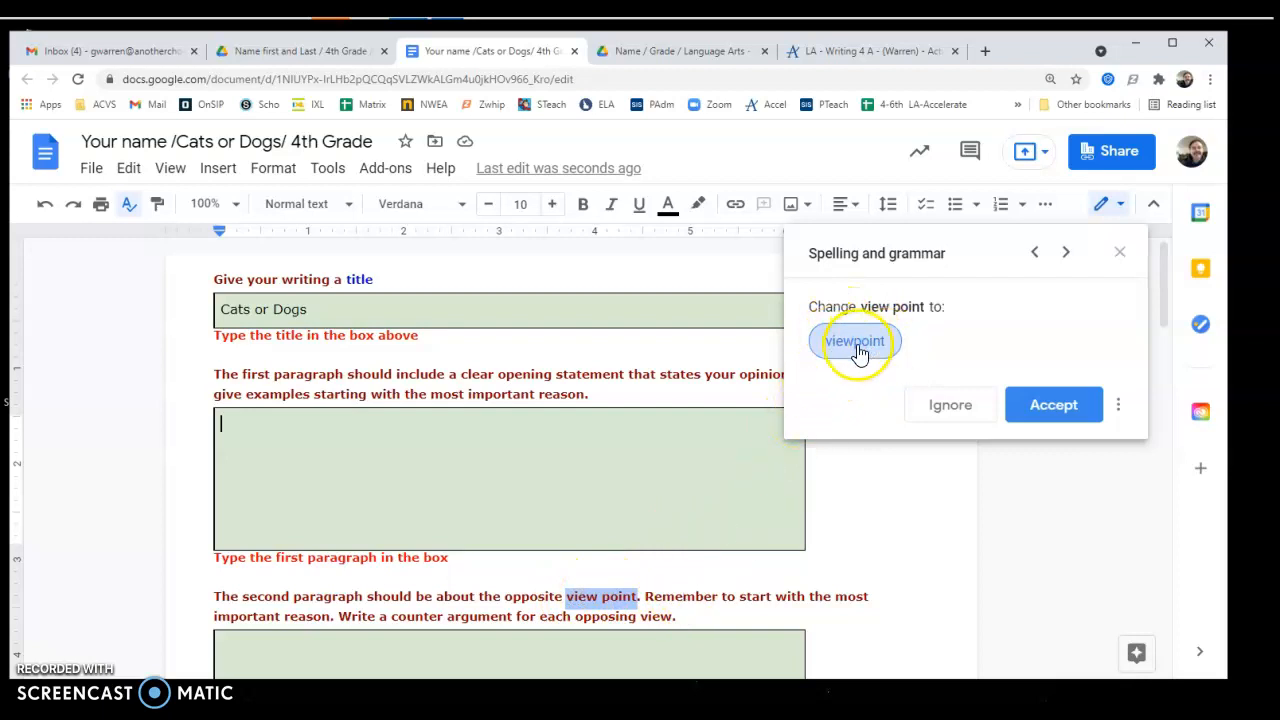
pyautogui.click(1050, 404)
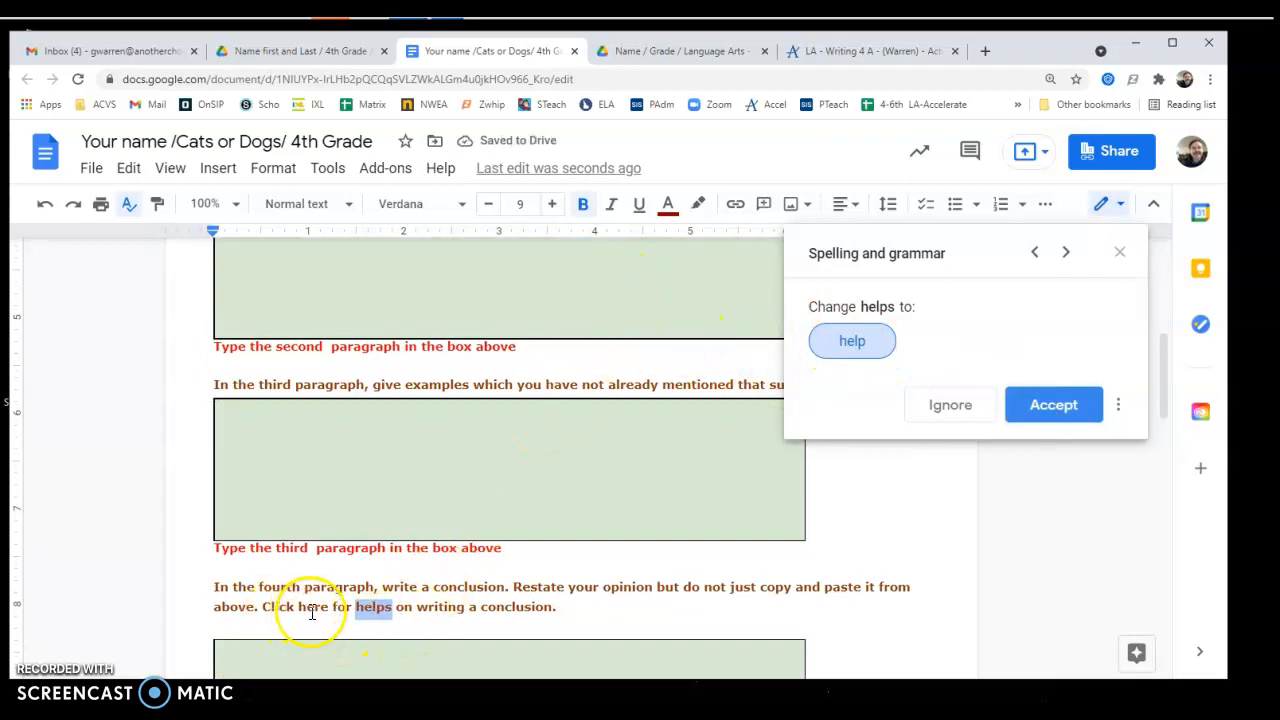
pyautogui.click(1052, 404)
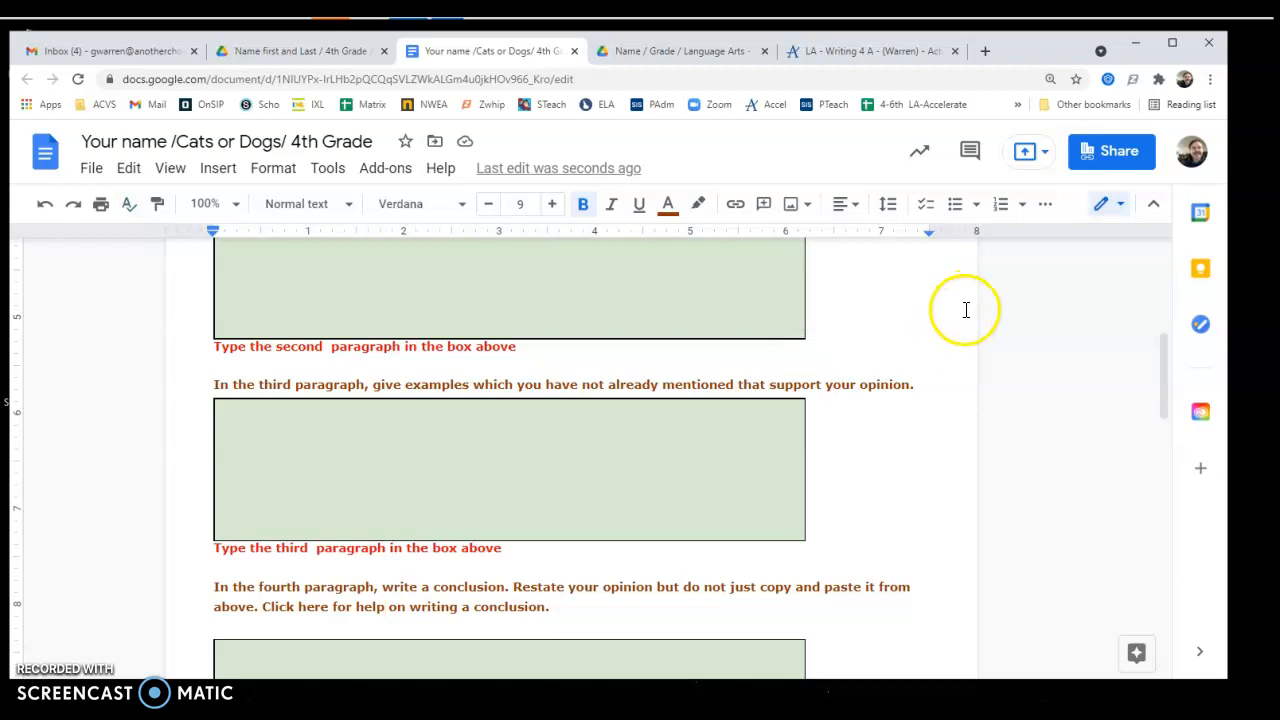
# Step: Change the document's link sharing to "Anyone with the link" and copy the sharing link
pyautogui.scroll(5, 969, 304)
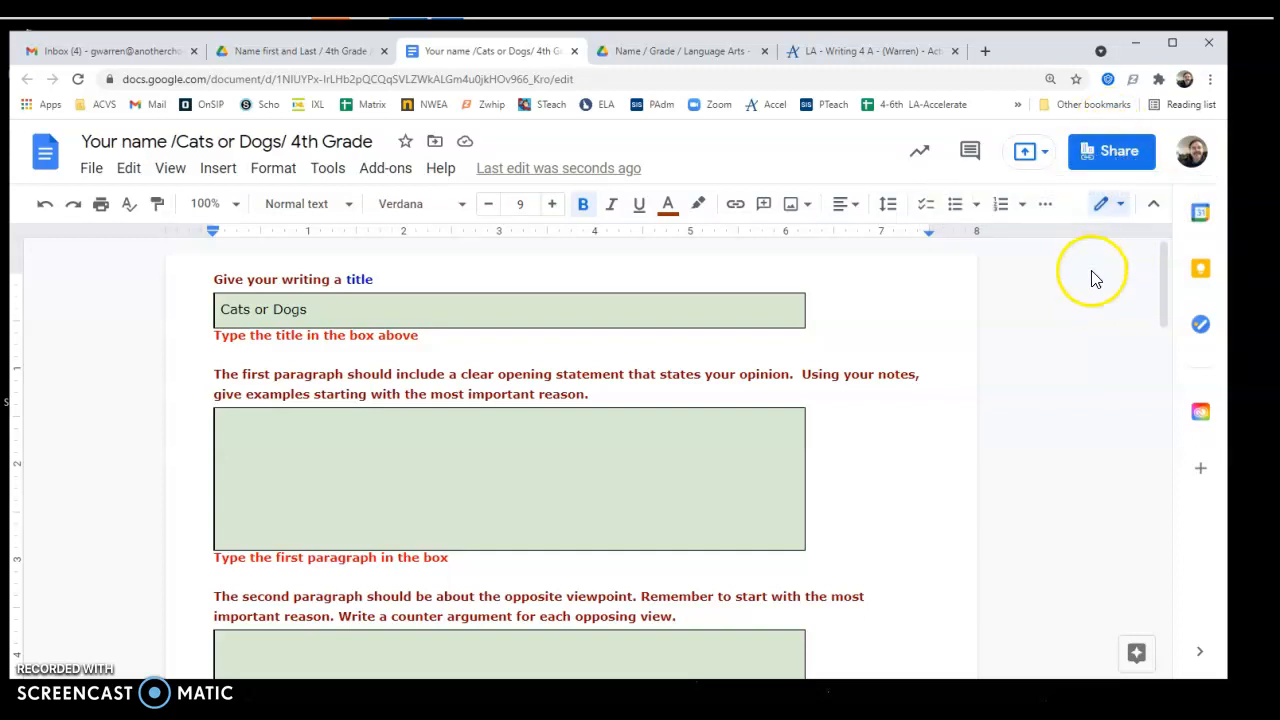
pyautogui.click(1119, 155)
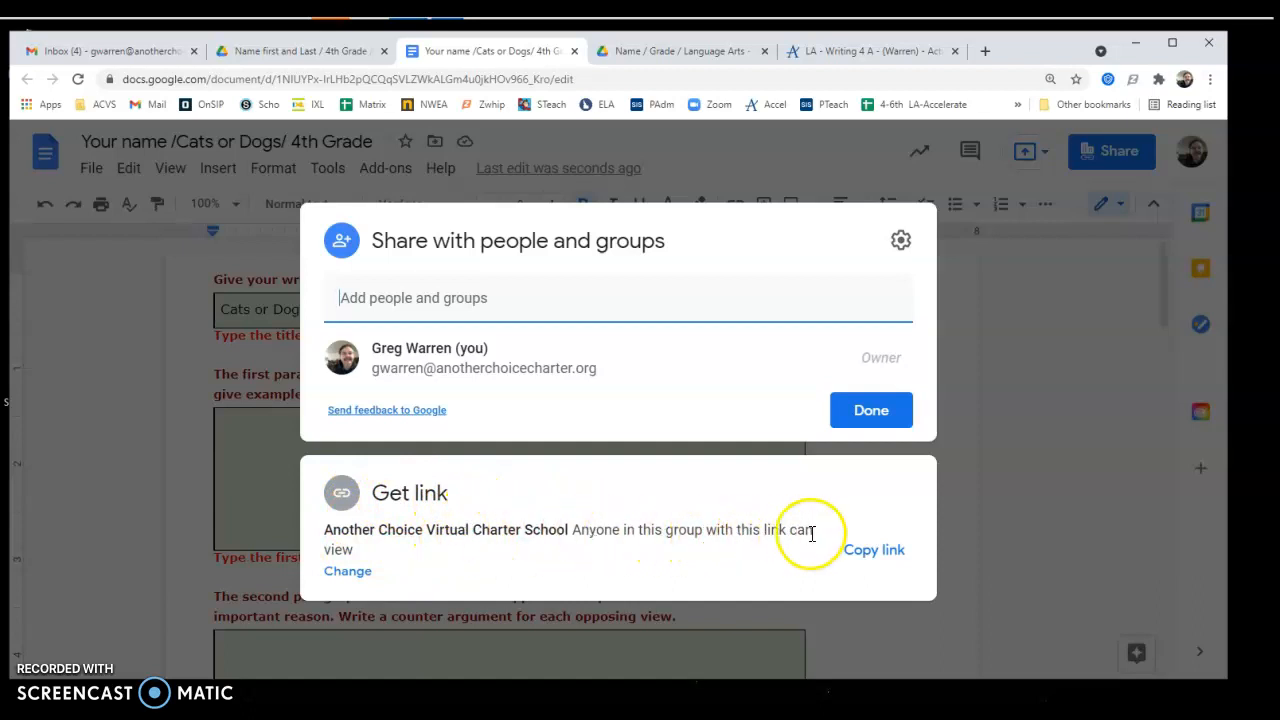
pyautogui.click(350, 574)
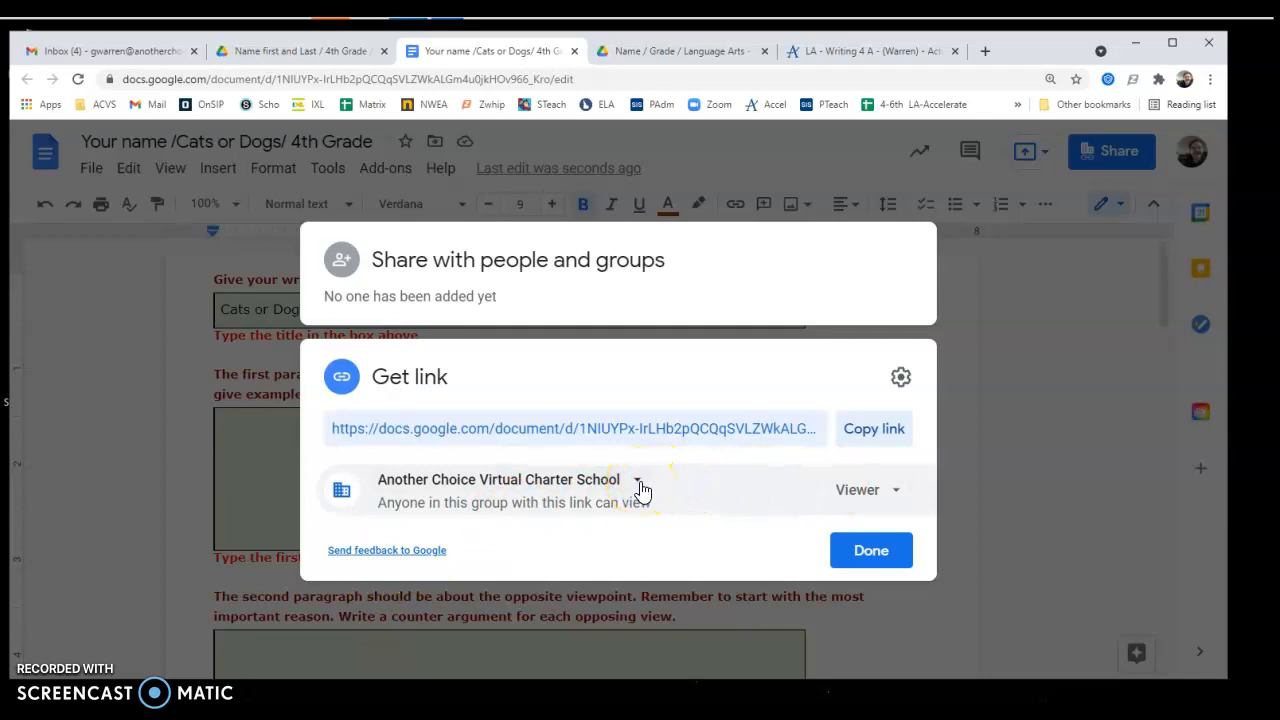
pyautogui.click(638, 482)
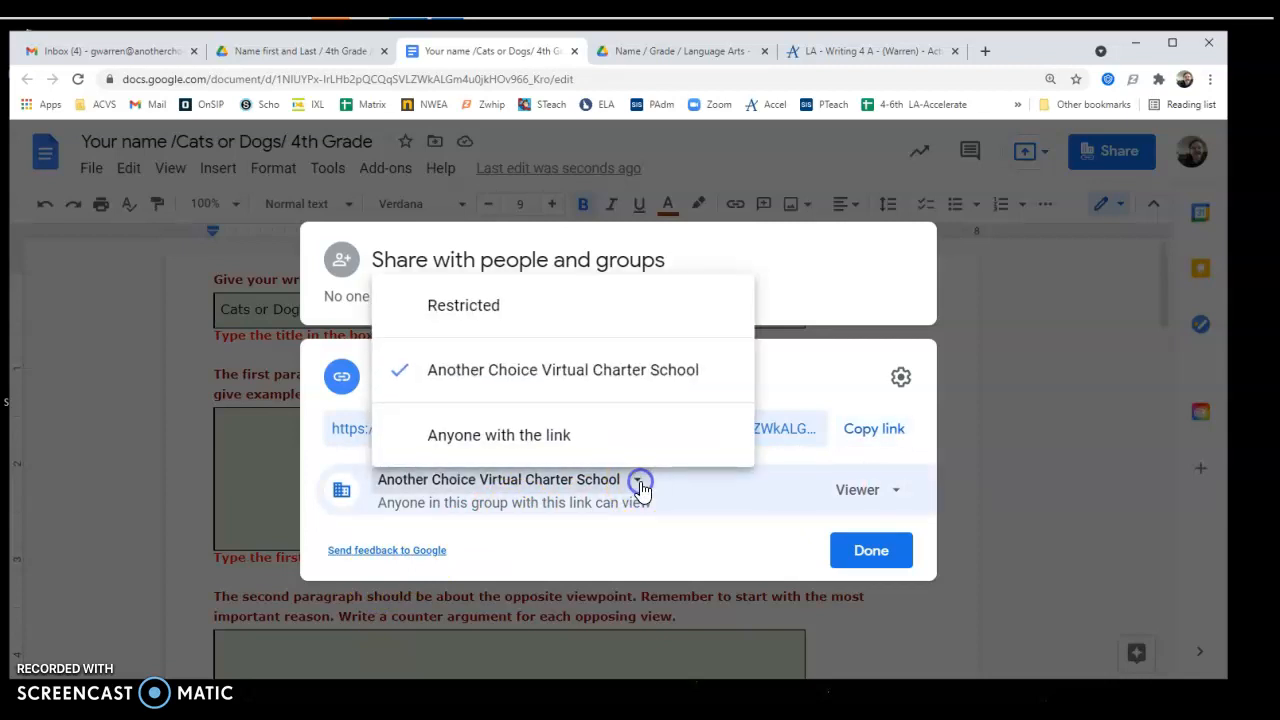
pyautogui.click(575, 440)
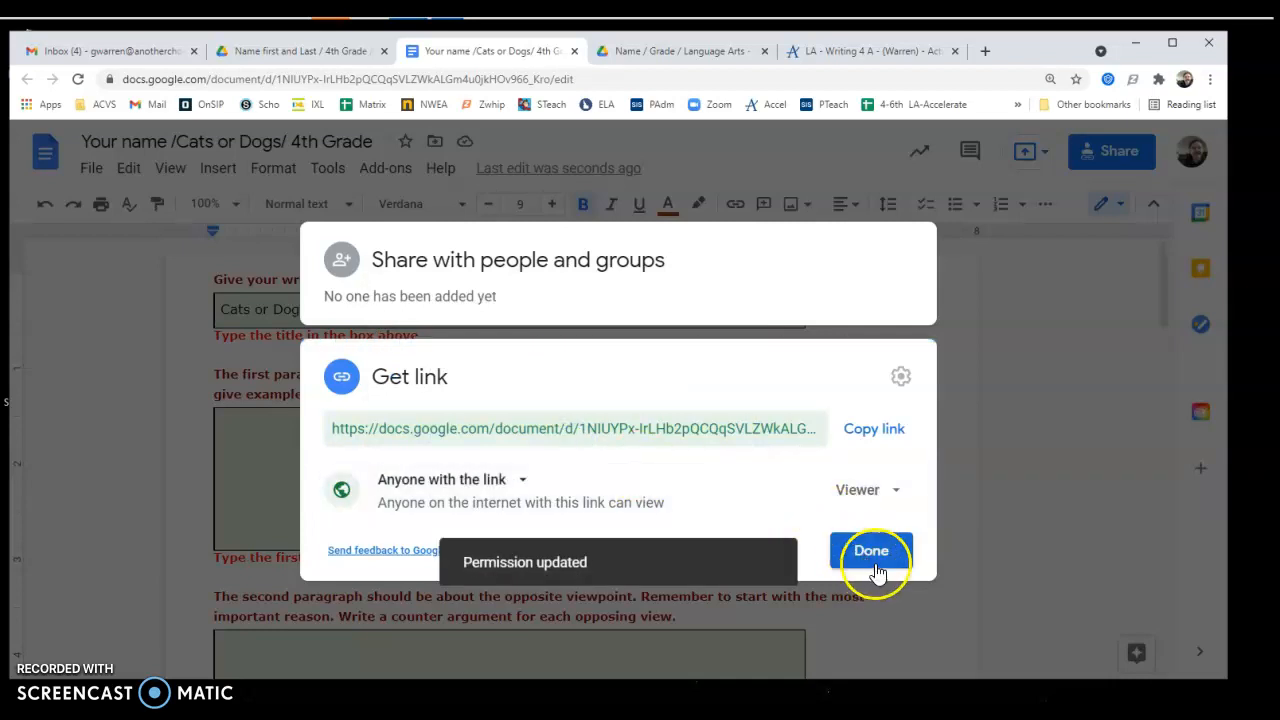
pyautogui.click(886, 442)
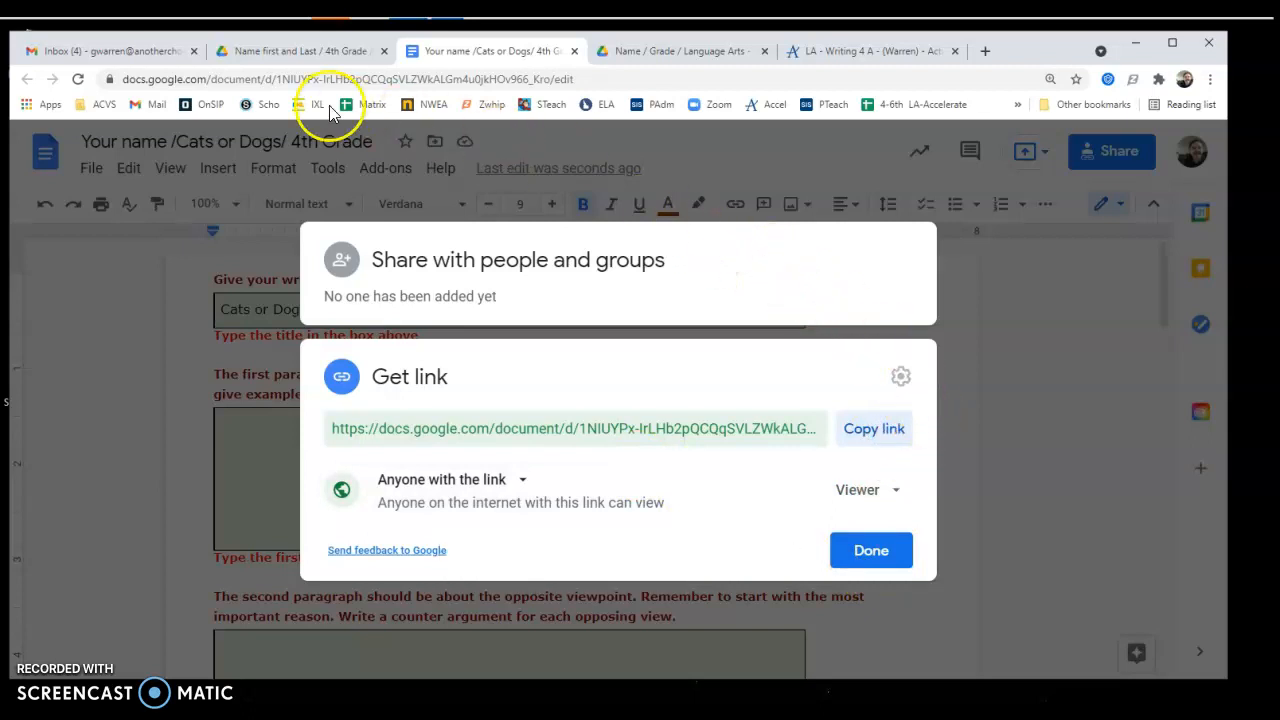
# Step: Compose a new Gmail message with the subject "Cats or Dogs / 4th Grade" and add the teacher as recipient
pyautogui.click(140, 50)
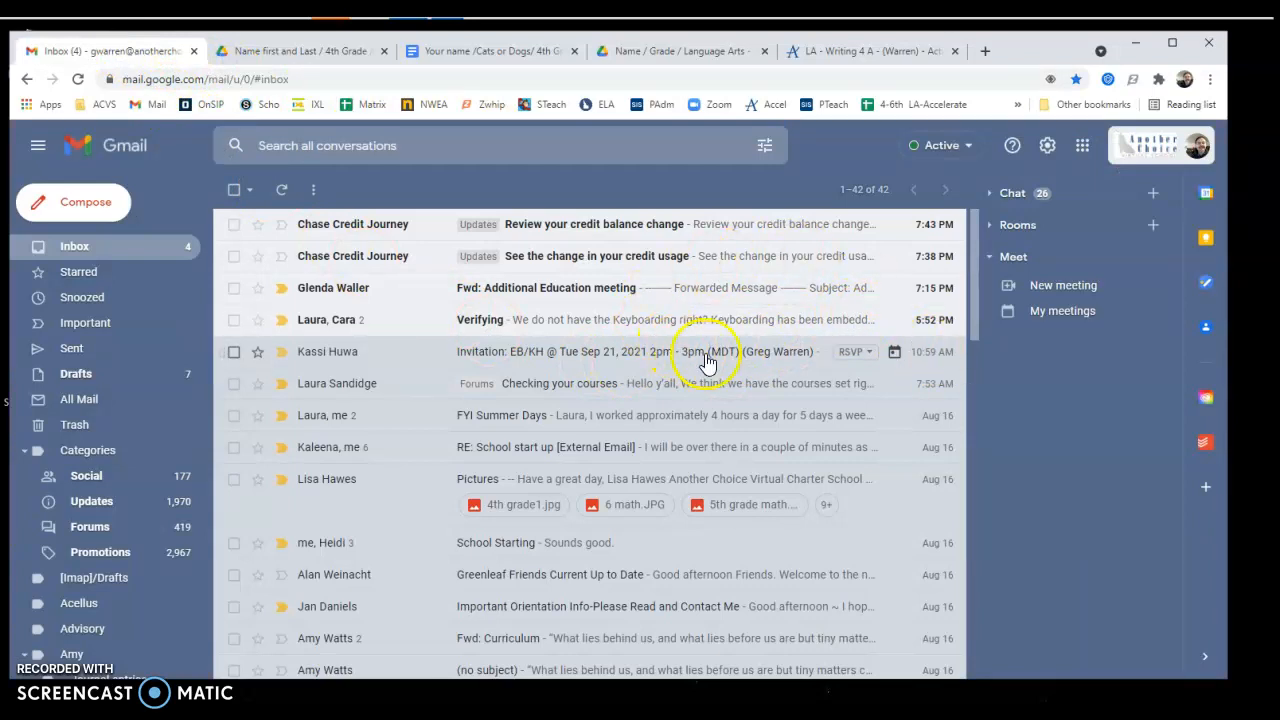
pyautogui.click(84, 201)
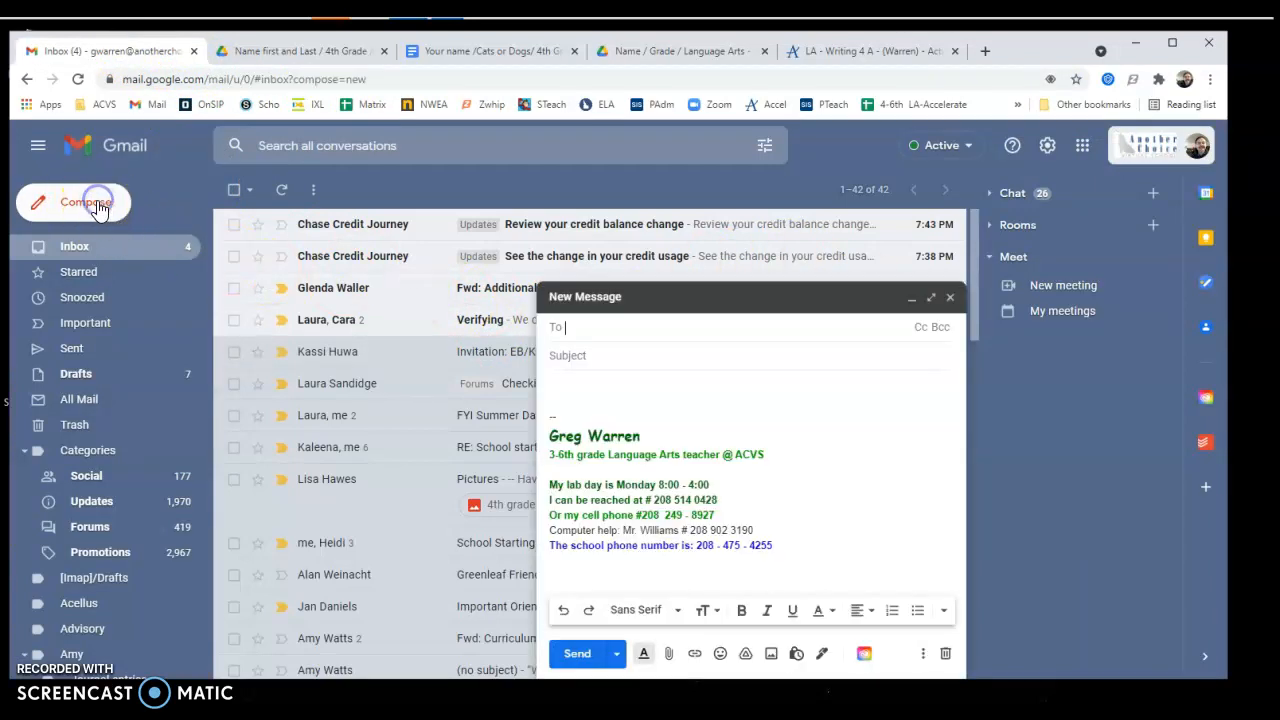
pyautogui.click(567, 358)
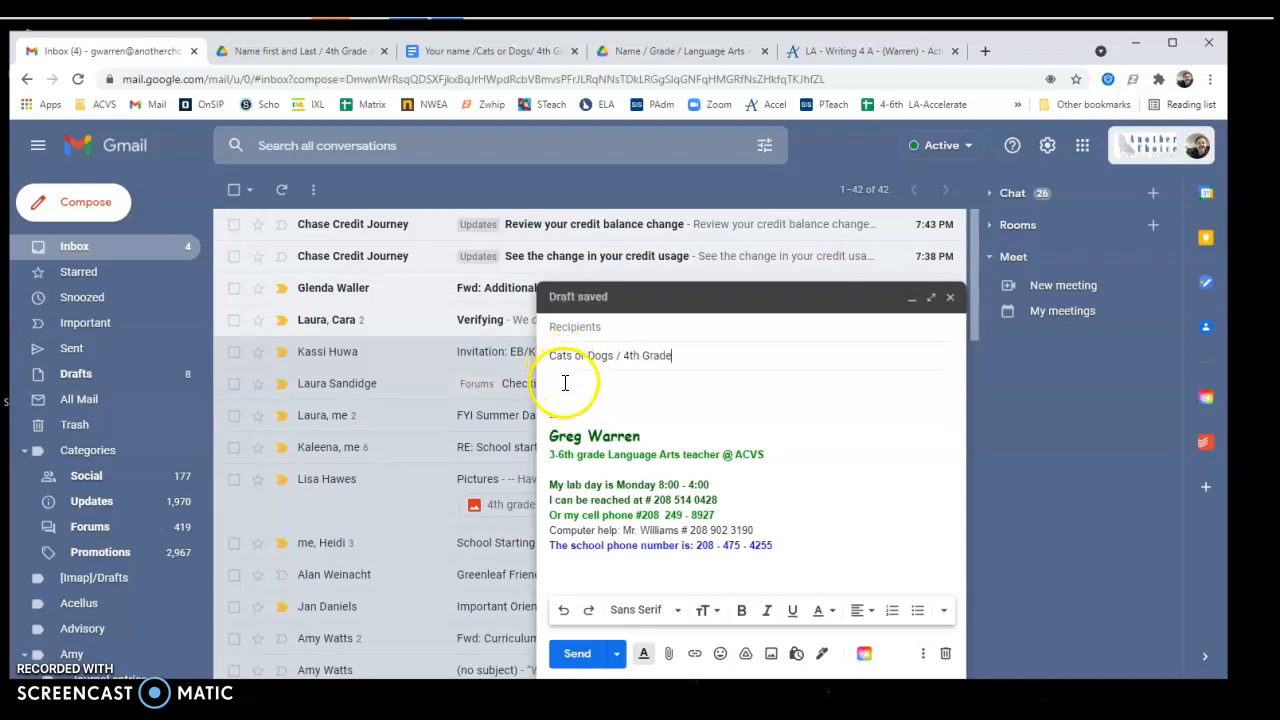
pyautogui.click(605, 327)
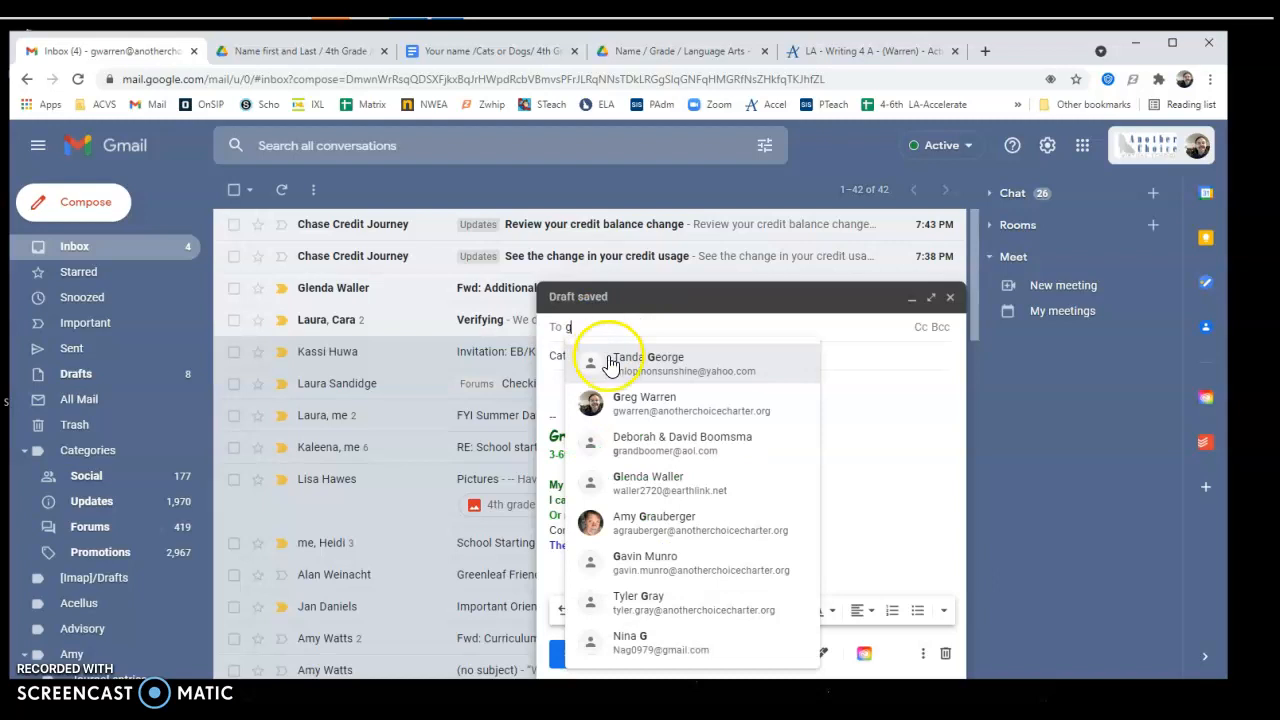
pyautogui.click(647, 402)
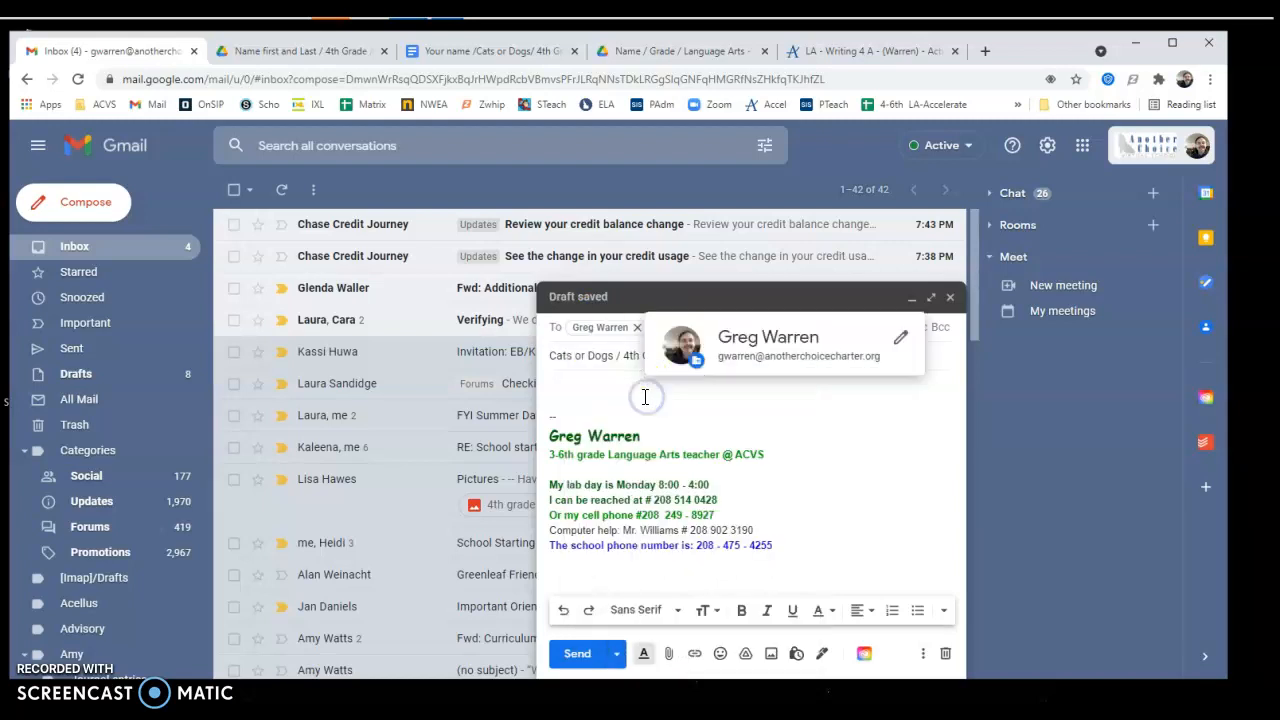
# Step: Paste the copied document link into the message body above the signature
pyautogui.click(599, 385)
pyautogui.rightClick(600, 385)
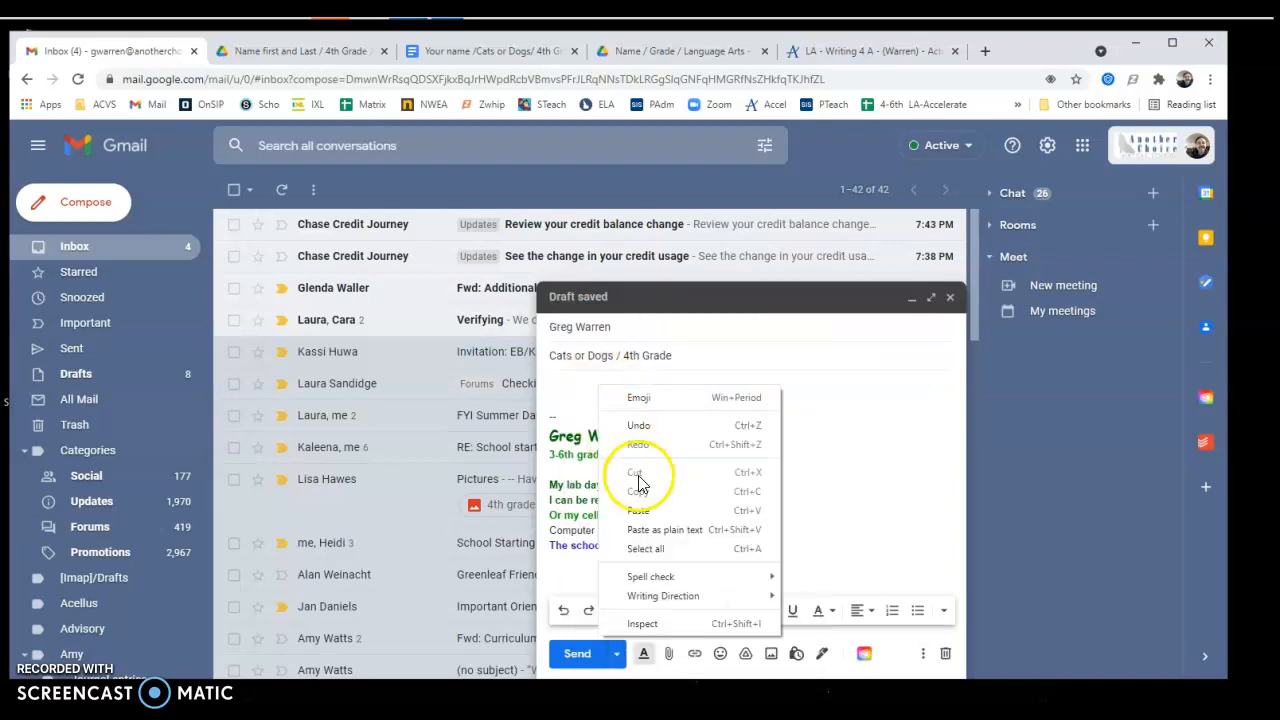
pyautogui.click(640, 511)
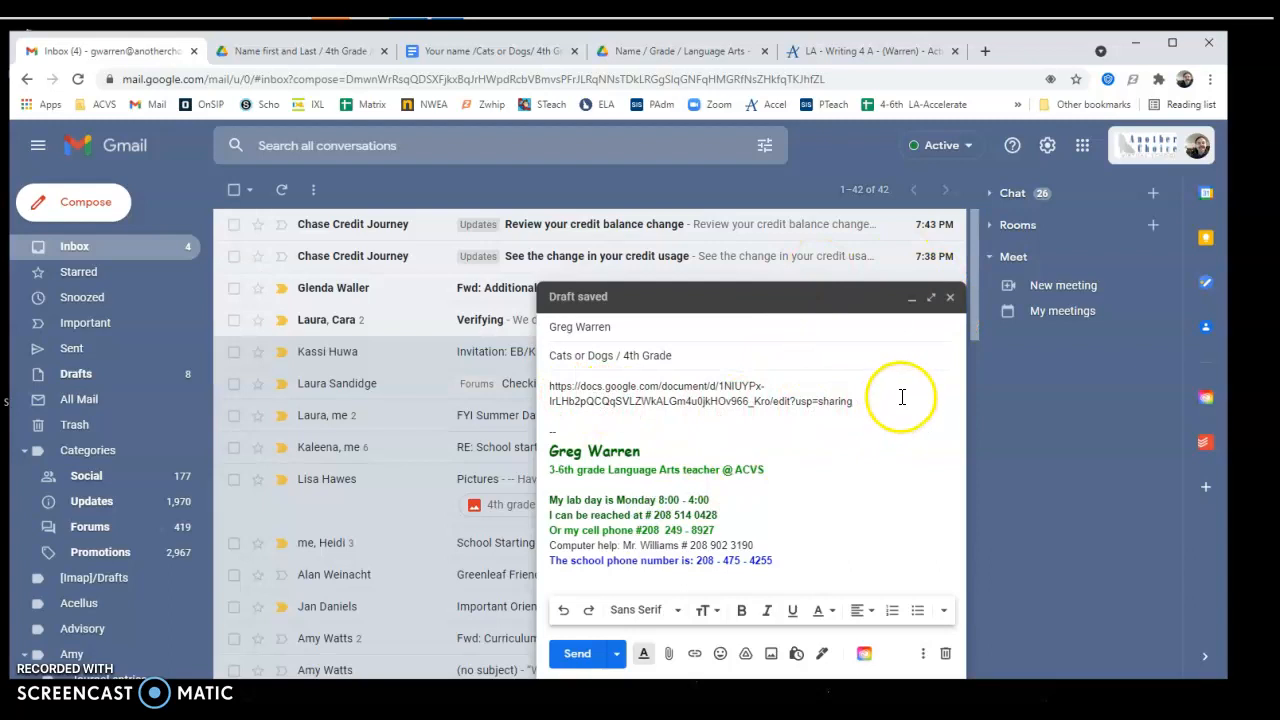
# Step: Turn the pasted document URL in the message body into a clickable hyperlink
pyautogui.moveTo(894, 400); pyautogui.dragTo(547, 387)
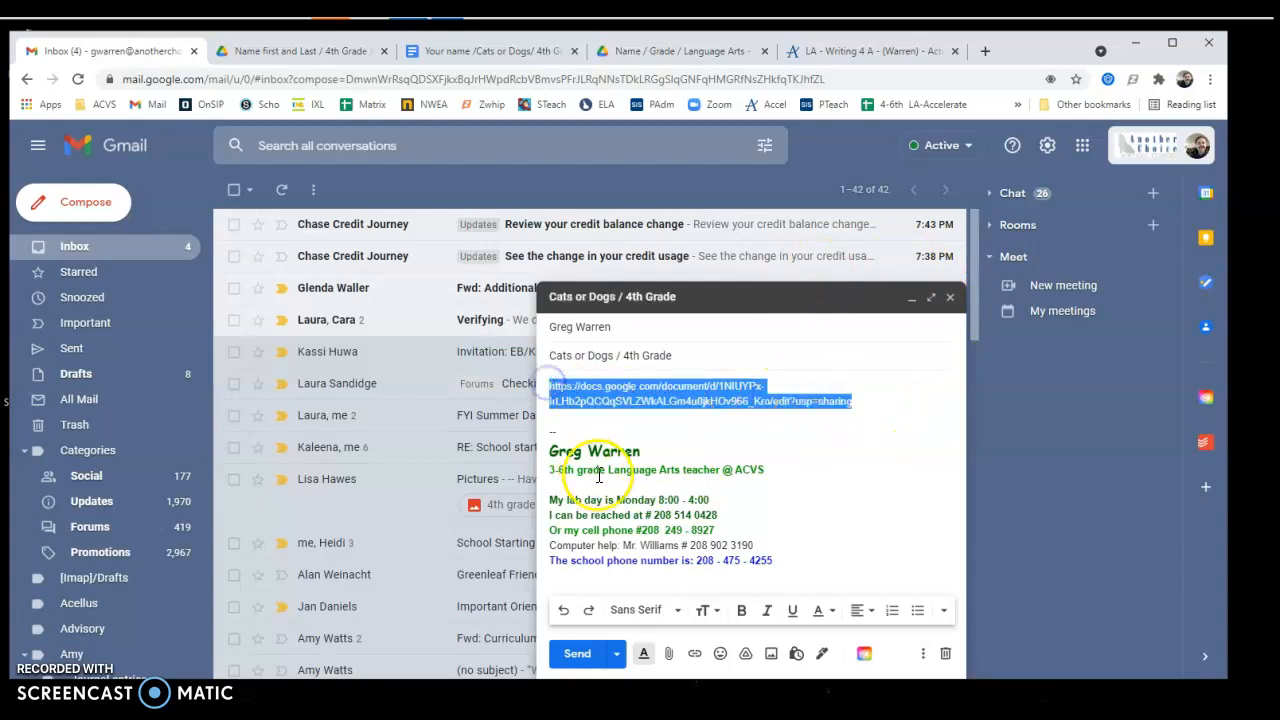
pyautogui.click(694, 653)
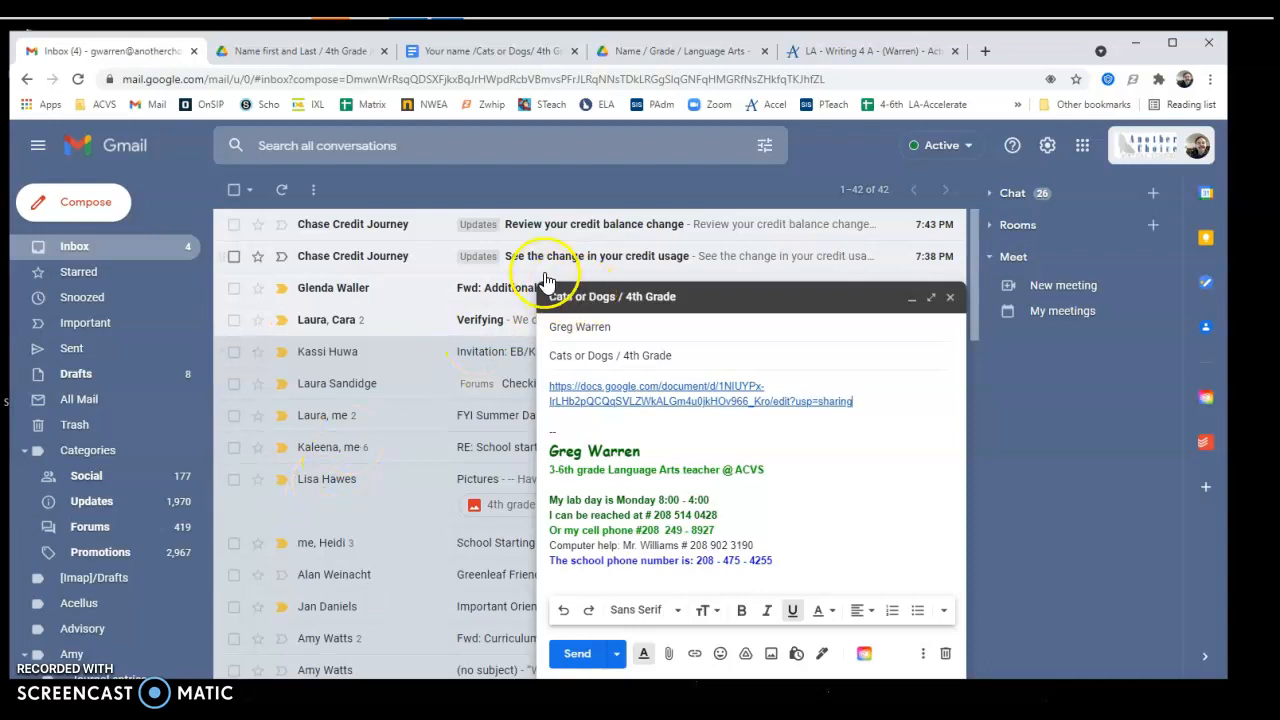
# Step: Switch to Google Drive, search for "Your Name / 4th Grade" and open the suggested document "Your name /Cats or Dogs/ 4th Grade"
pyautogui.click(300, 55)
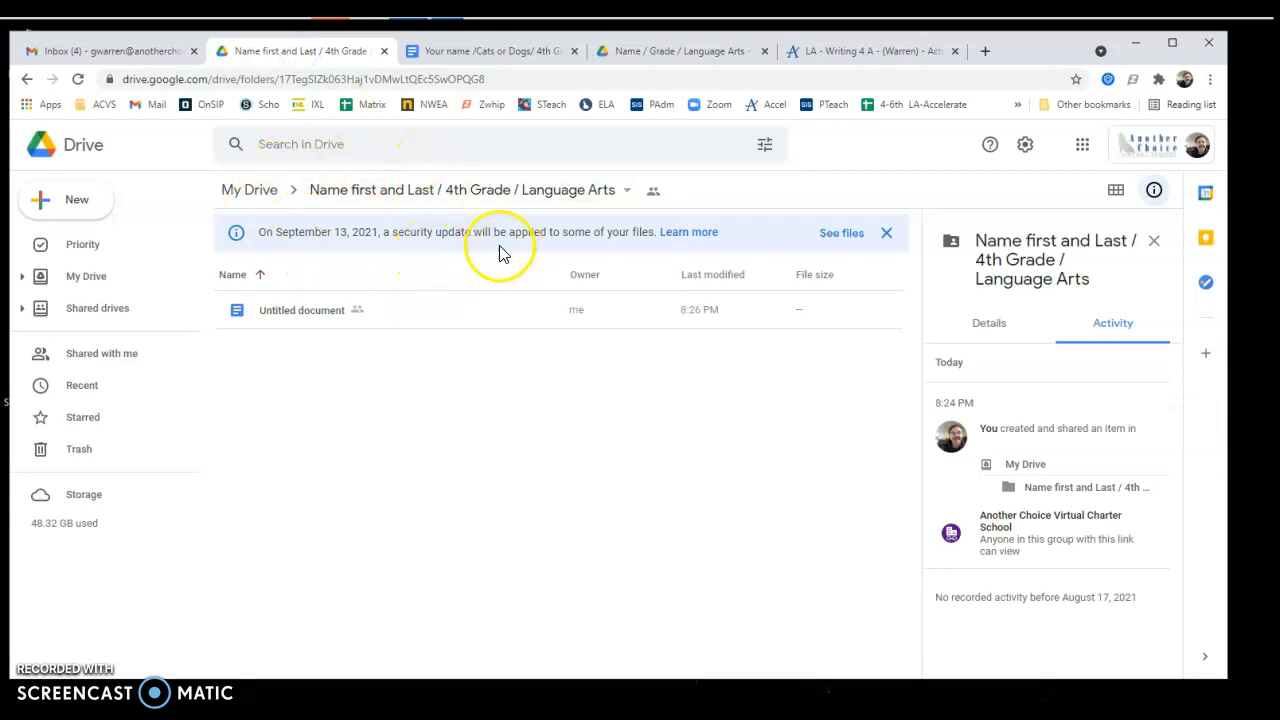
pyautogui.click(318, 147)
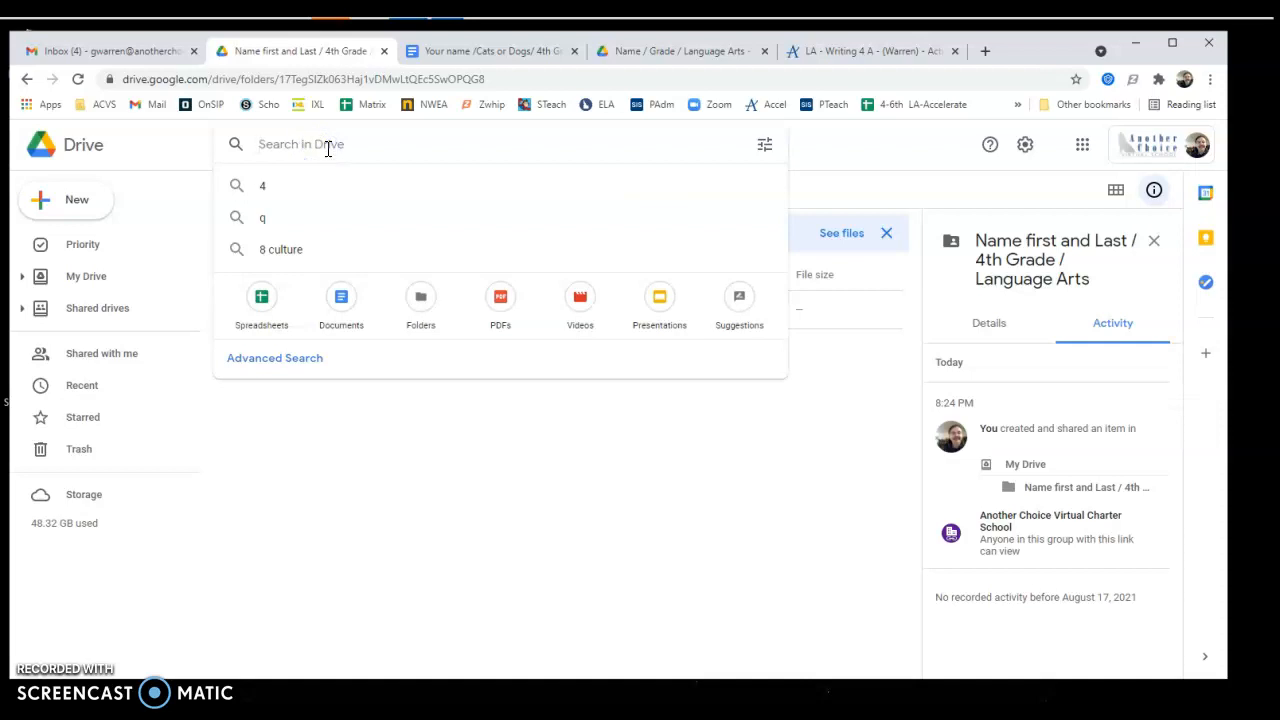
pyautogui.write('You')
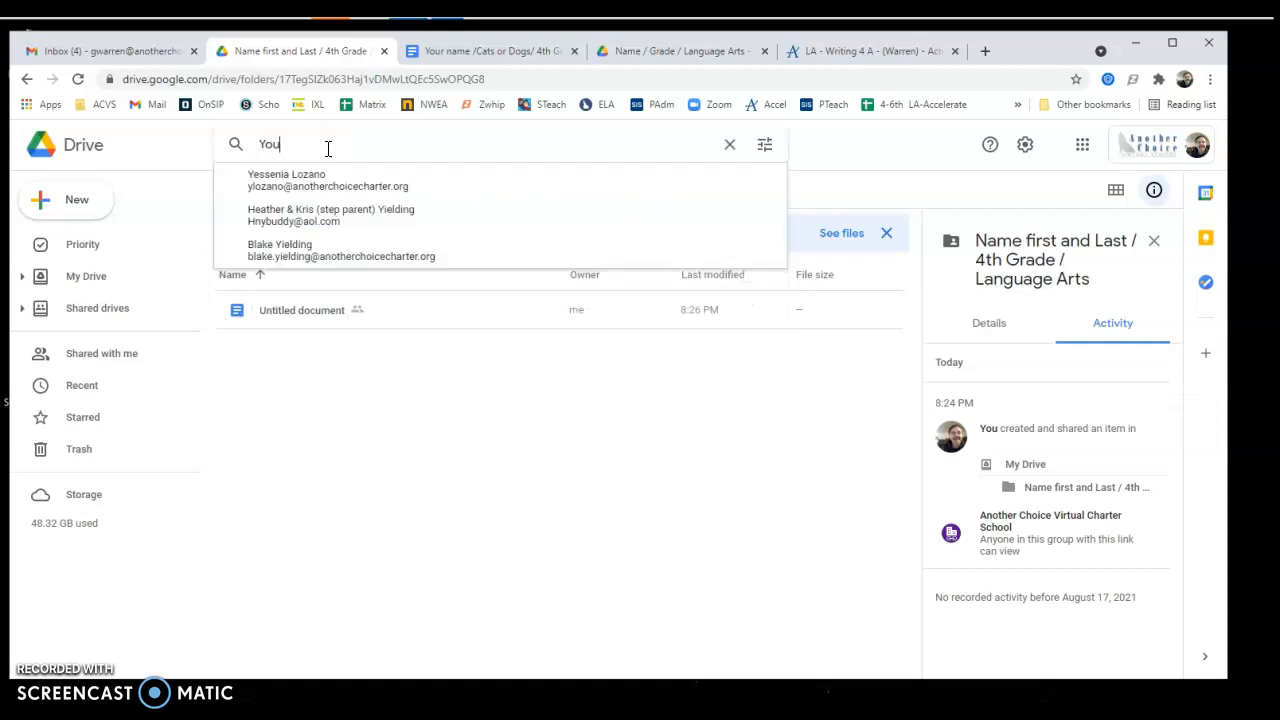
pyautogui.write('r Nam')
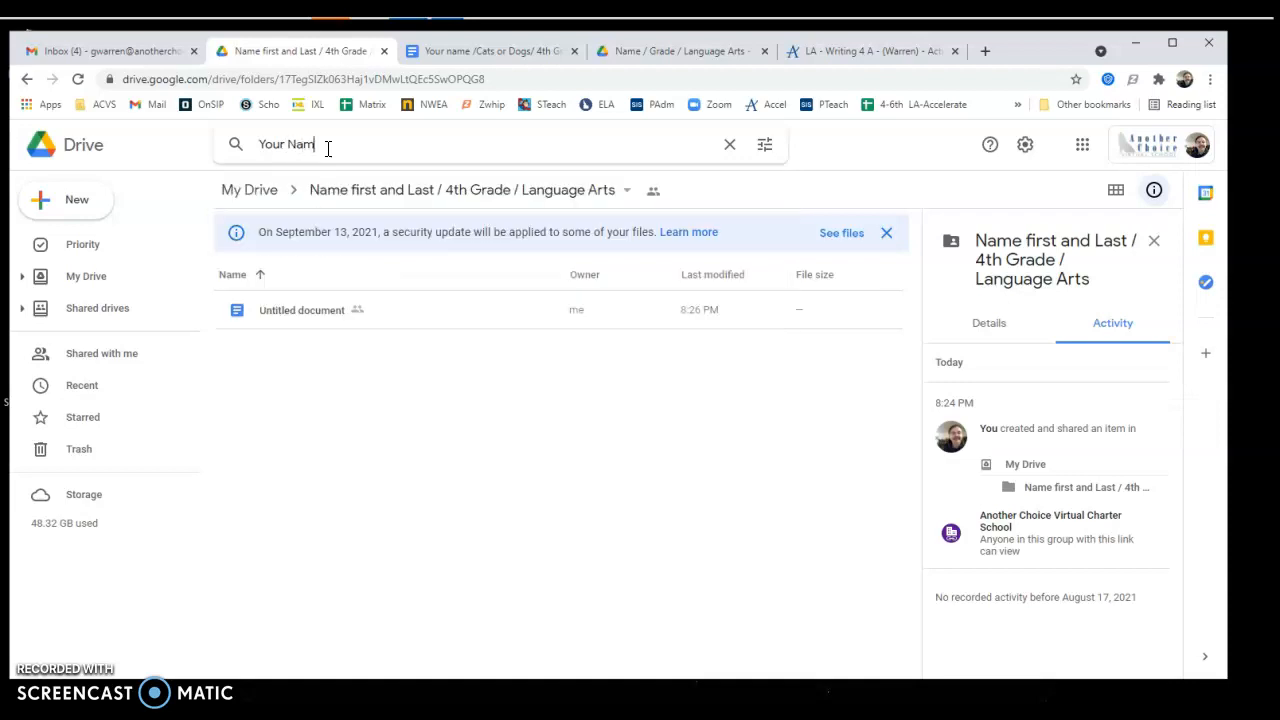
pyautogui.write('e /')
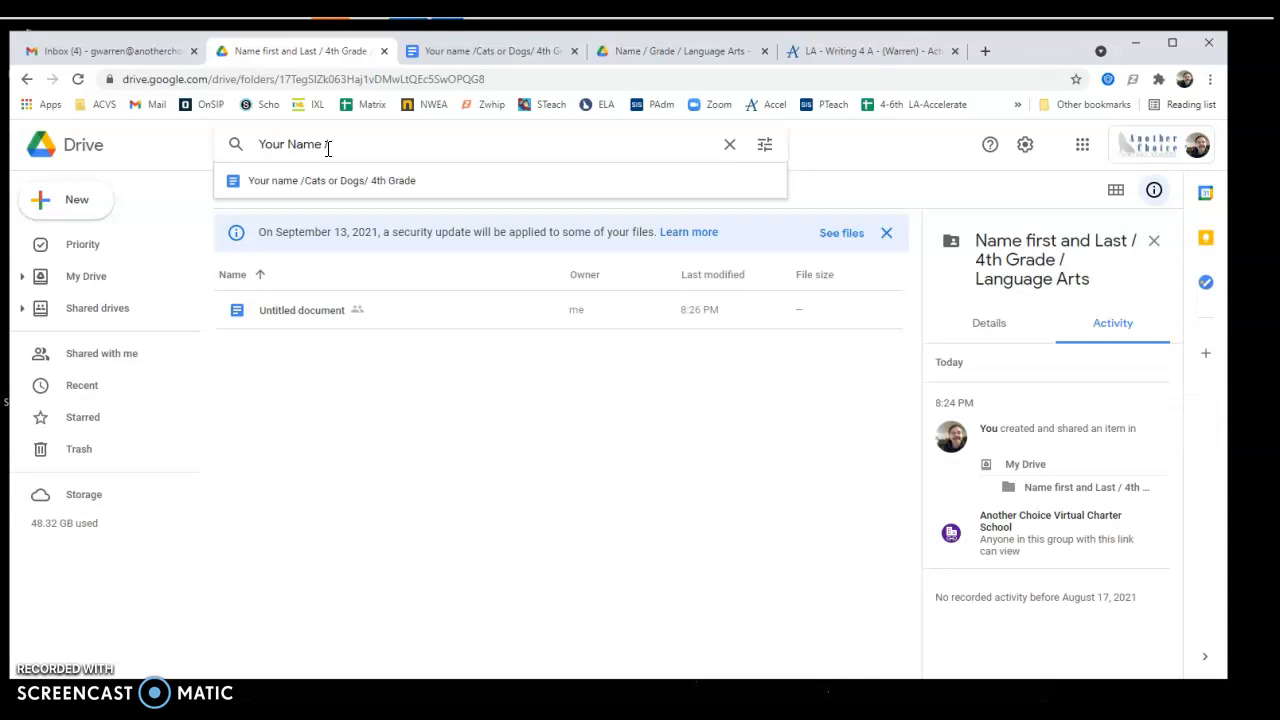
pyautogui.write('4th Grade')
pyautogui.click(327, 148)
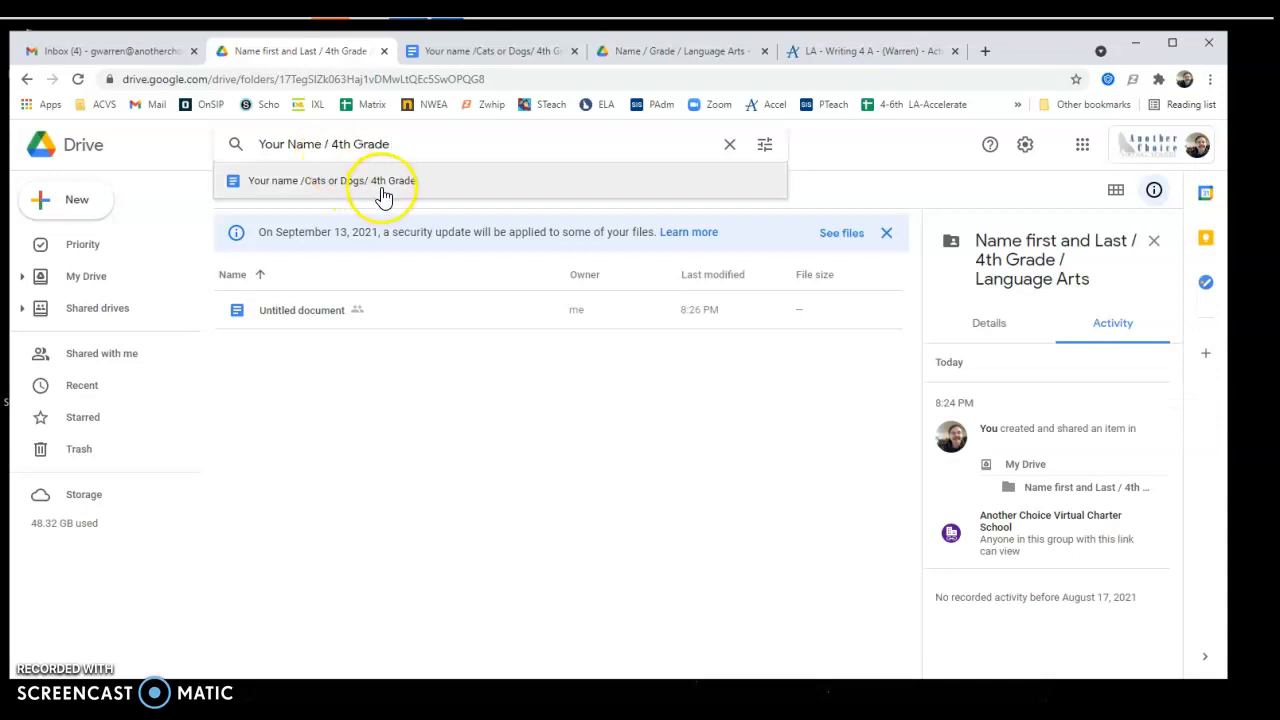
pyautogui.click(383, 195)
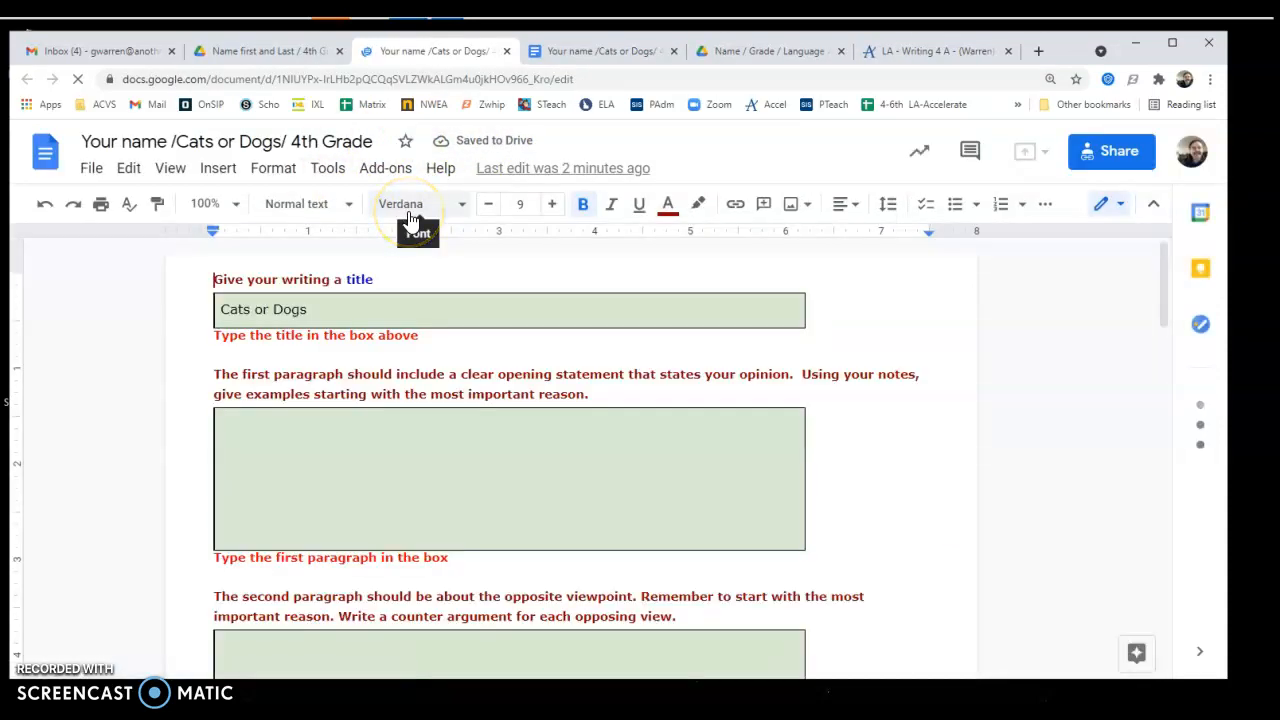
# Step: Return to Google Drive and run the full search for "Your Name / 4th Grade"
pyautogui.click(307, 57)
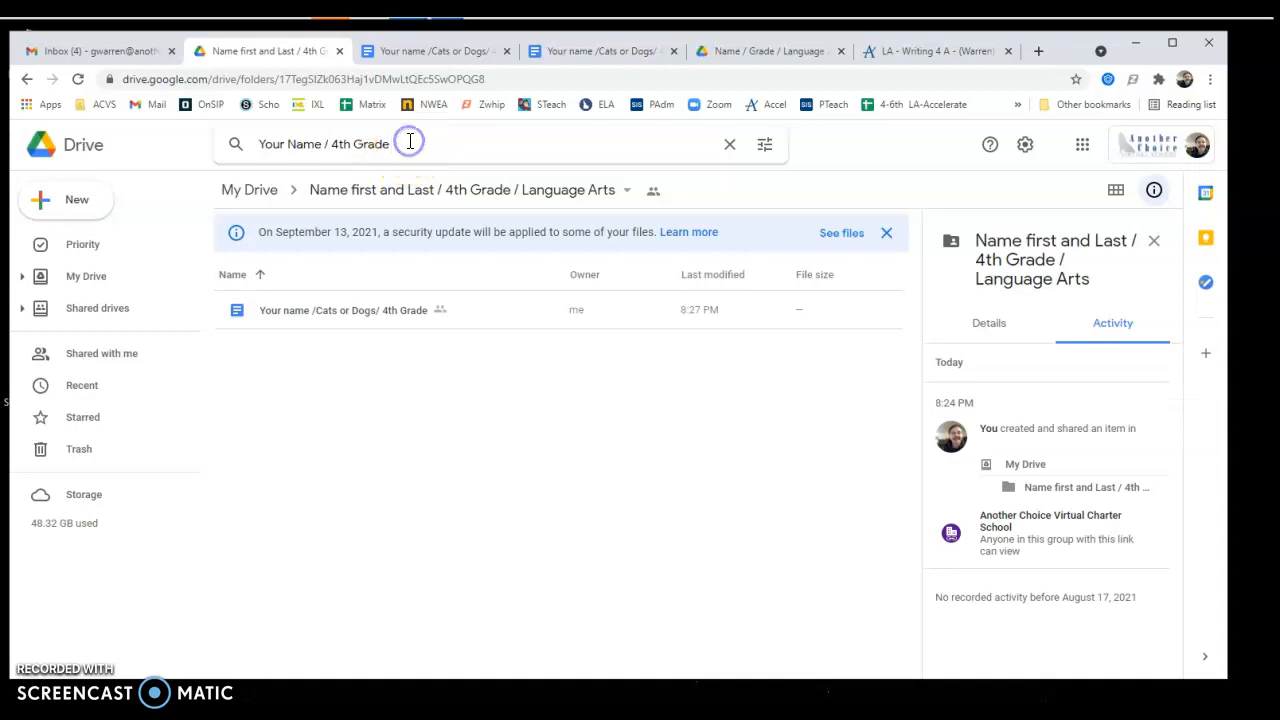
pyautogui.press('Return')
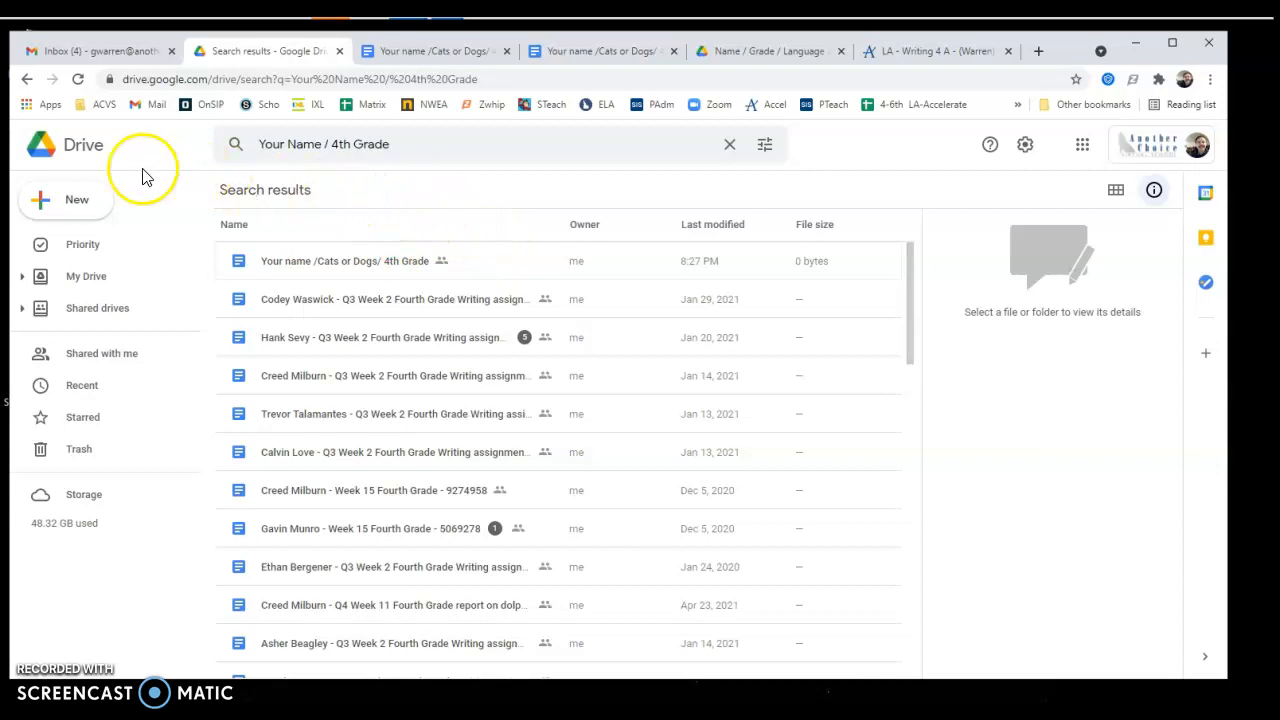
# Step: Examine Drive's options for creating or uploading items and close the search results page
pyautogui.click(94, 201)
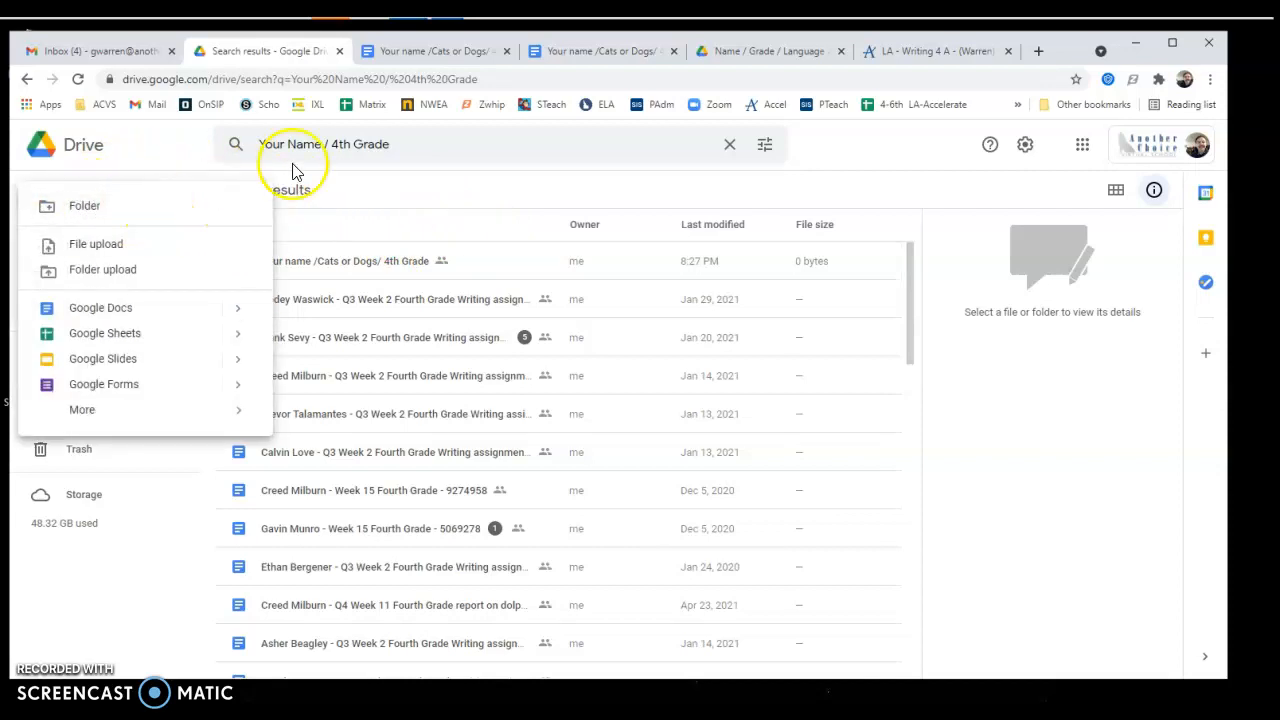
pyautogui.click(414, 148)
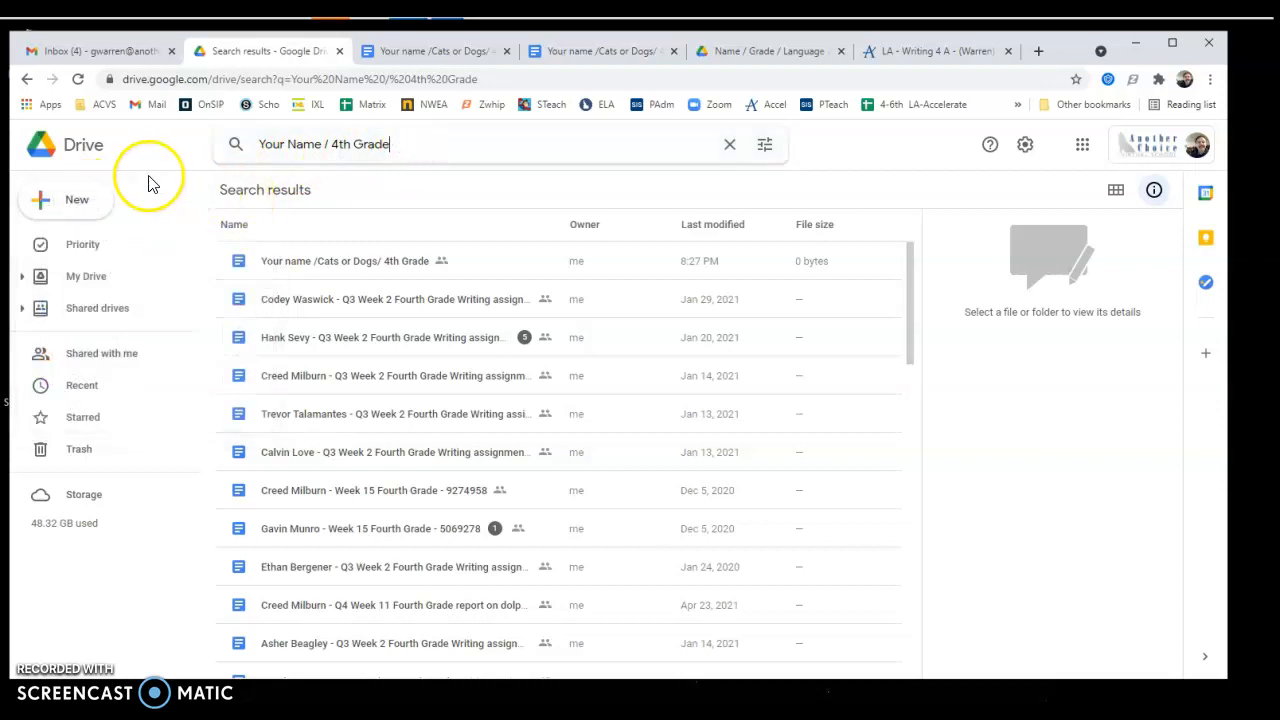
pyautogui.click(95, 212)
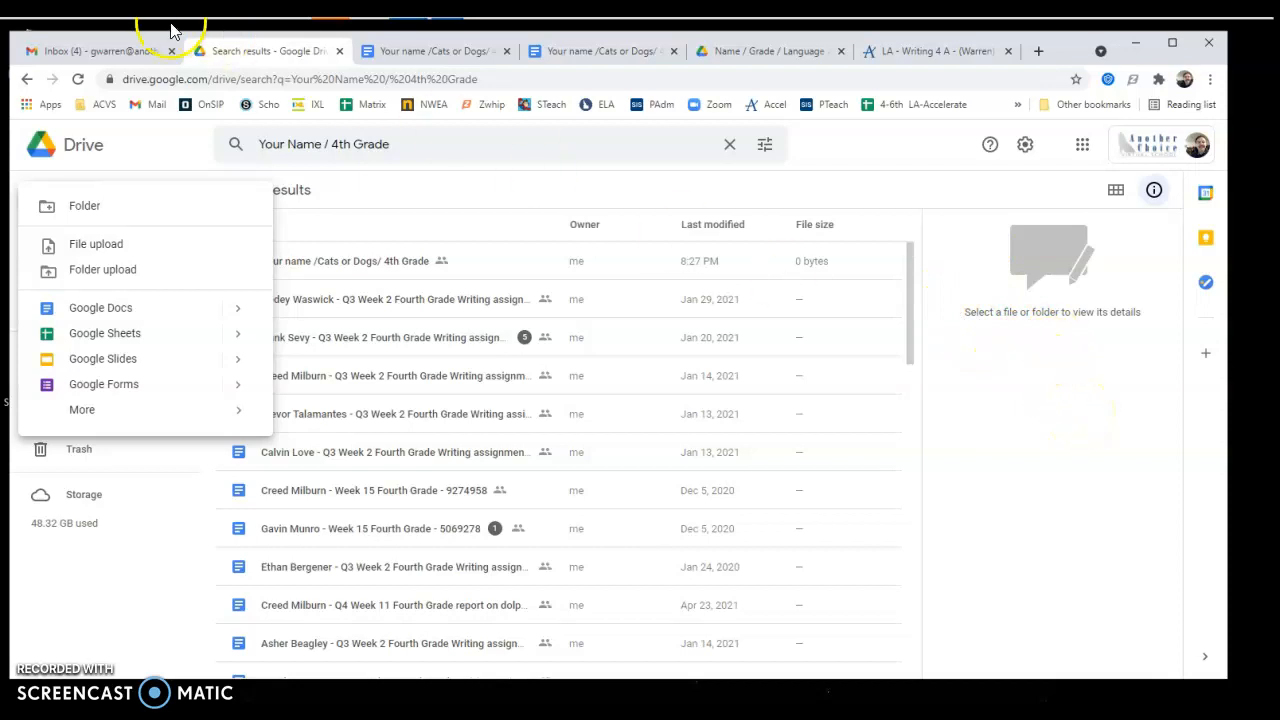
pyautogui.click(340, 51)
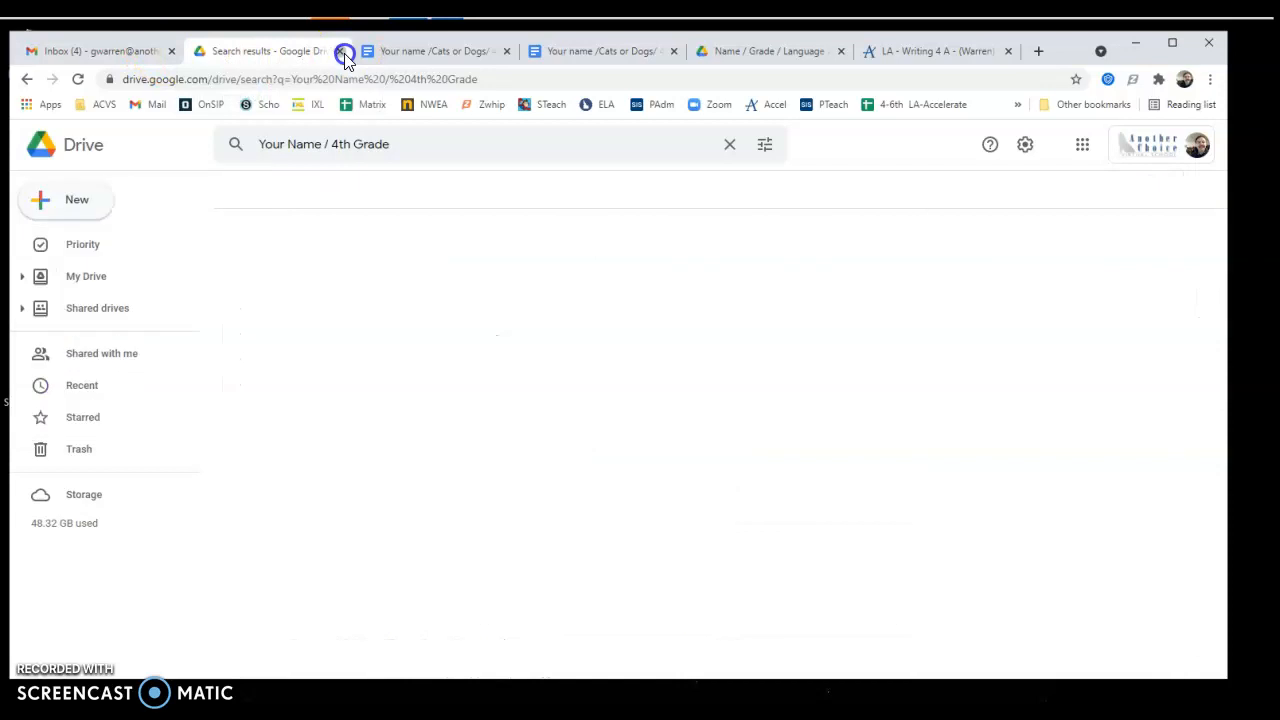